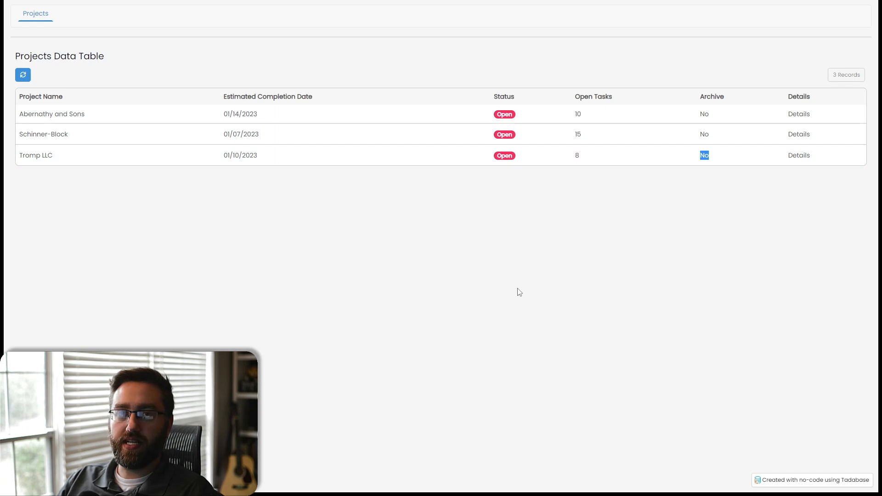
- Open the Tromp LLC project's details and review its task list
{"action": "left_click", "coordinate": [793, 158]}
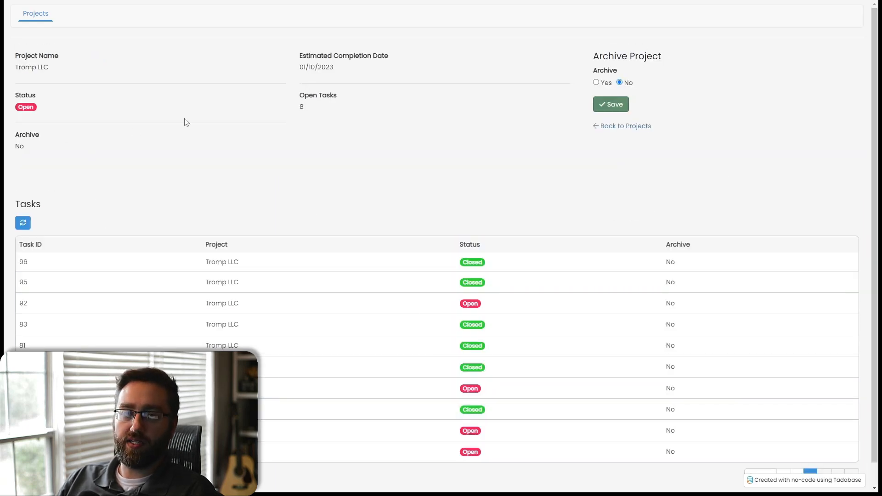
{"action": "scroll", "coordinate": [322, 291], "scroll_direction": "down", "scroll_amount": 1}
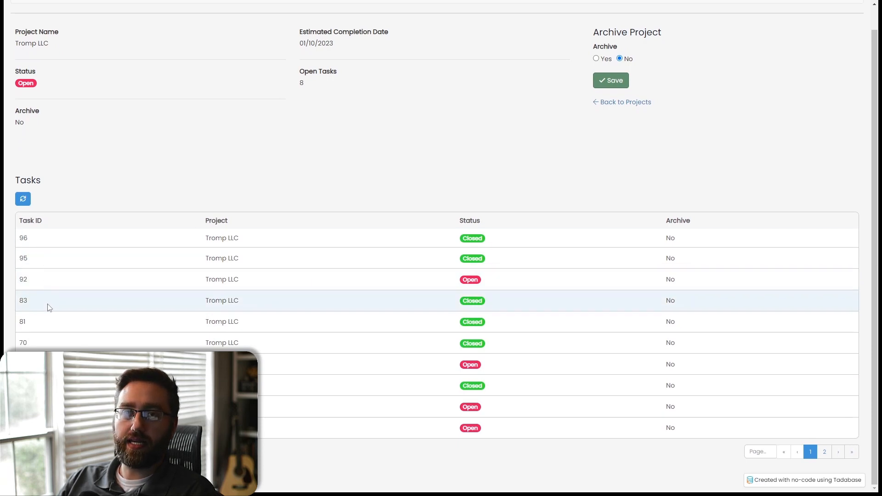
{"action": "left_click_drag", "start_coordinate": [676, 243], "coordinate": [665, 261]}
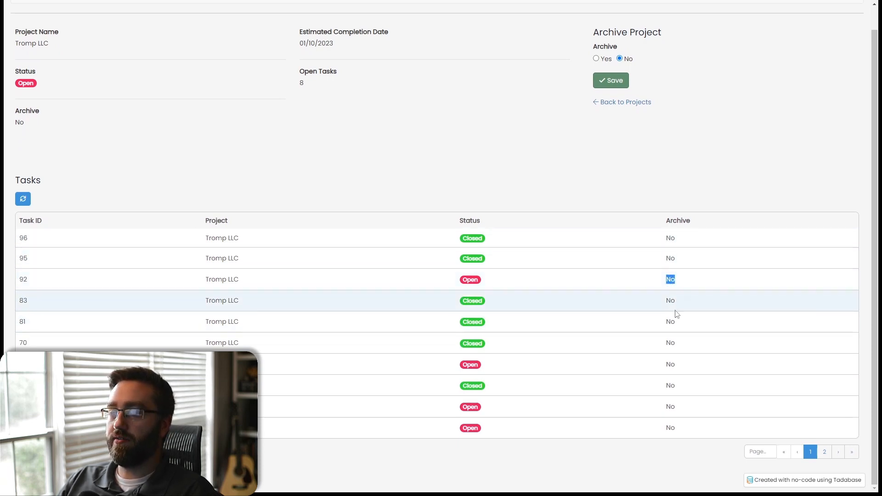
{"action": "scroll", "coordinate": [647, 285], "scroll_direction": "up", "scroll_amount": 1}
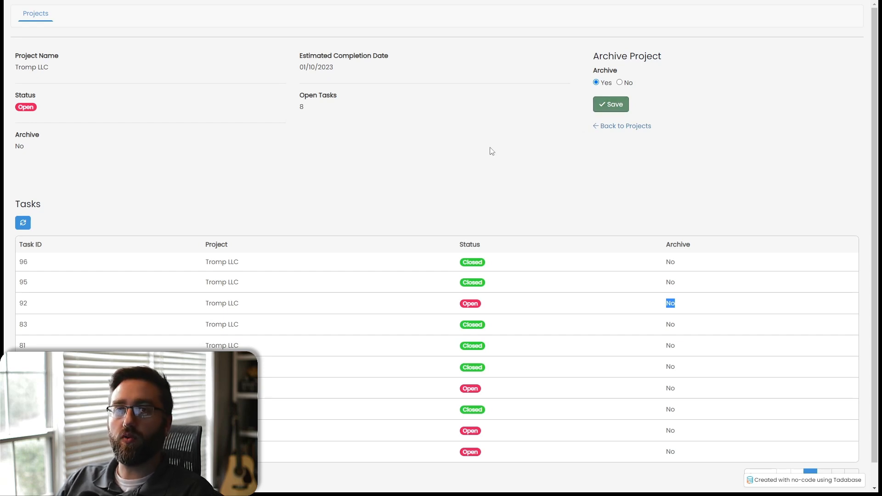
- Archive the Tromp LLC project by saving Archive as Yes, and refresh its task list
{"action": "left_click", "coordinate": [598, 109]}
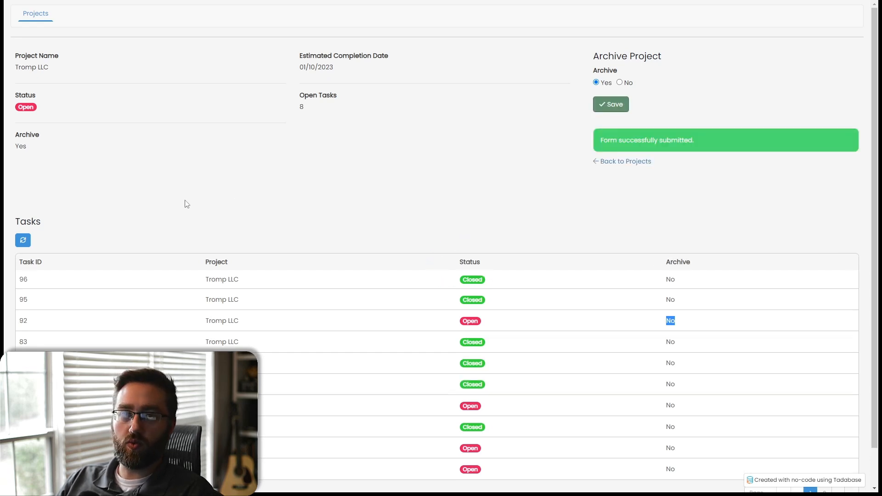
{"action": "left_click", "coordinate": [24, 242]}
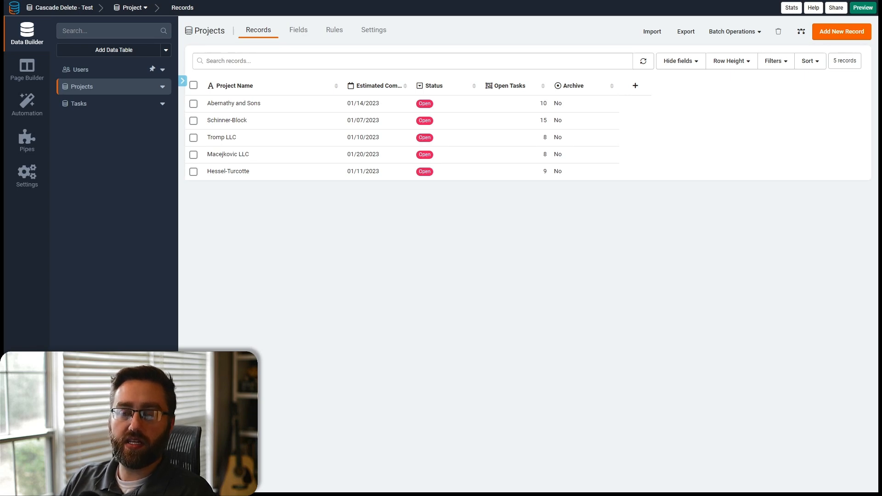
- Switch between the Tasks and Projects data tables to compare their records
{"action": "left_click", "coordinate": [90, 103]}
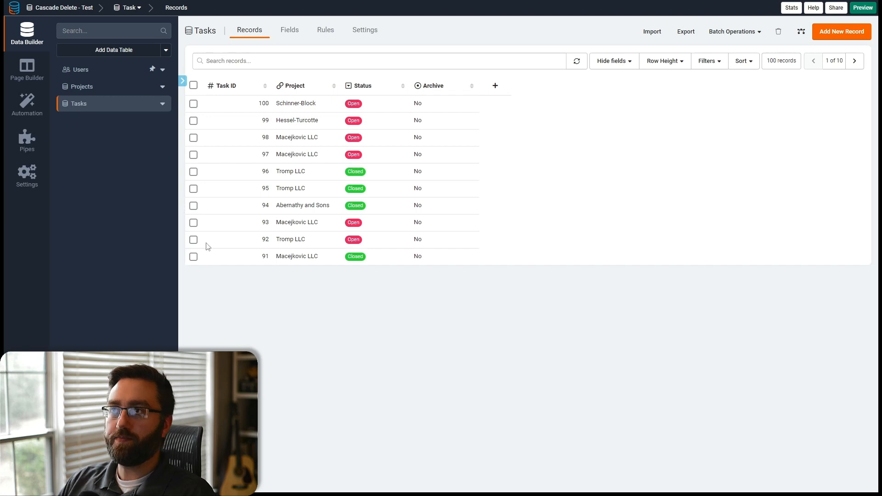
{"action": "left_click", "coordinate": [107, 87]}
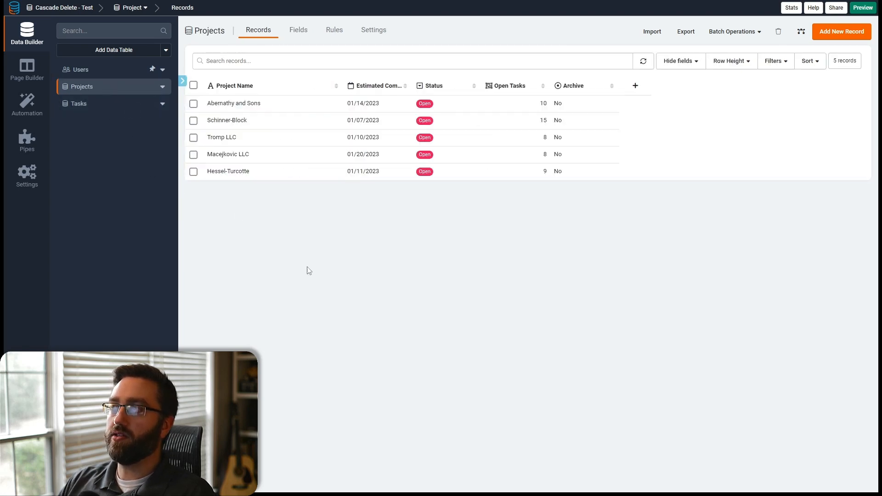
{"action": "left_click", "coordinate": [84, 107]}
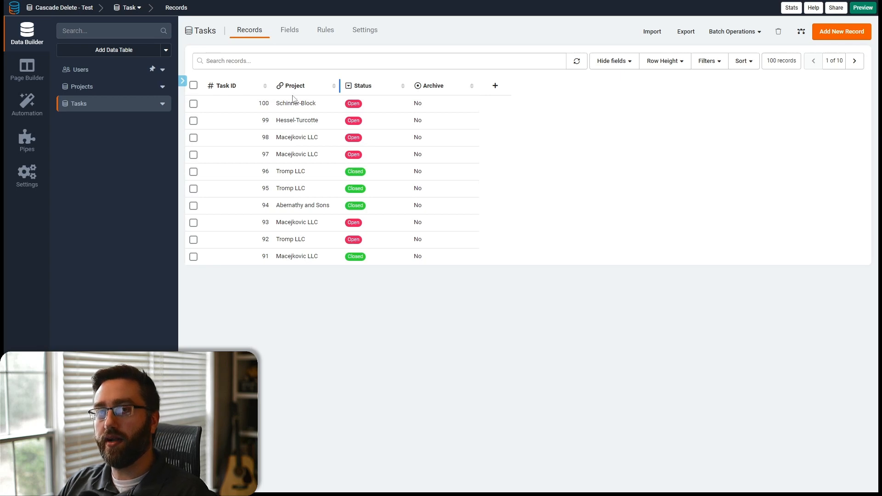
{"action": "left_click", "coordinate": [90, 89]}
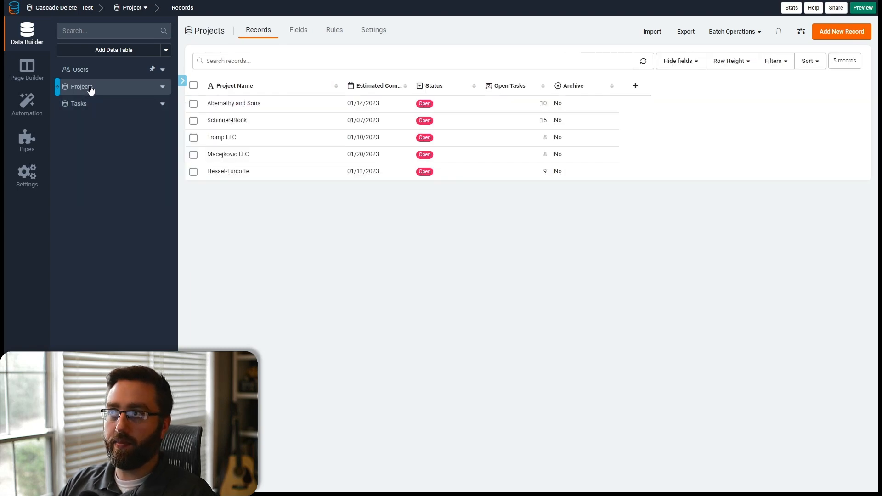
- Delete the Hessel-Turcotte project record from the Projects table
{"action": "left_click", "coordinate": [193, 104]}
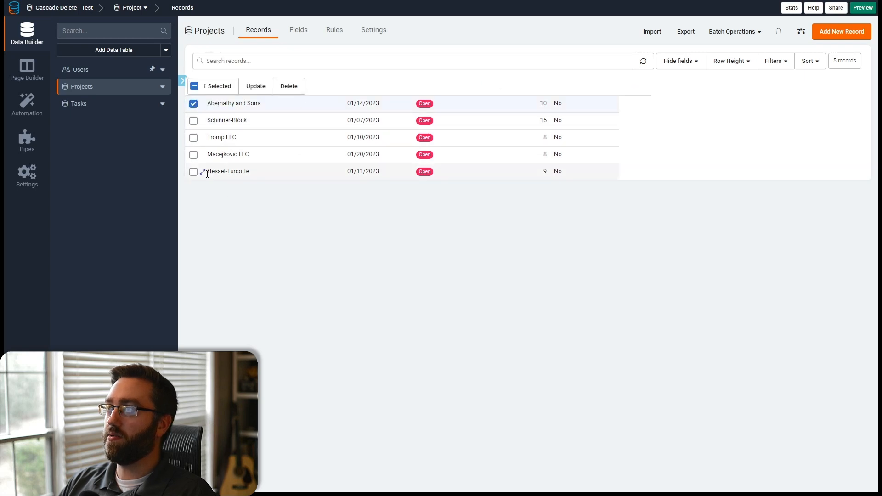
{"action": "left_click", "coordinate": [193, 171]}
{"action": "left_click", "coordinate": [193, 103]}
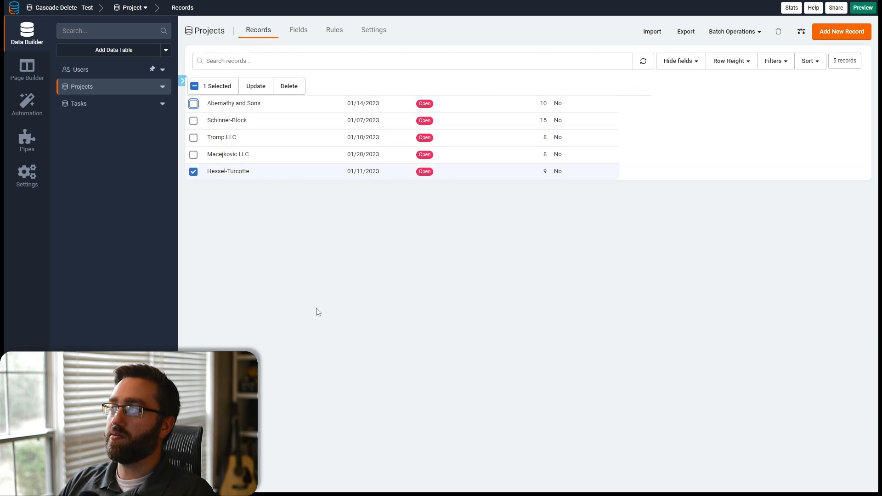
{"action": "left_click", "coordinate": [289, 86]}
{"action": "left_click", "coordinate": [643, 296]}
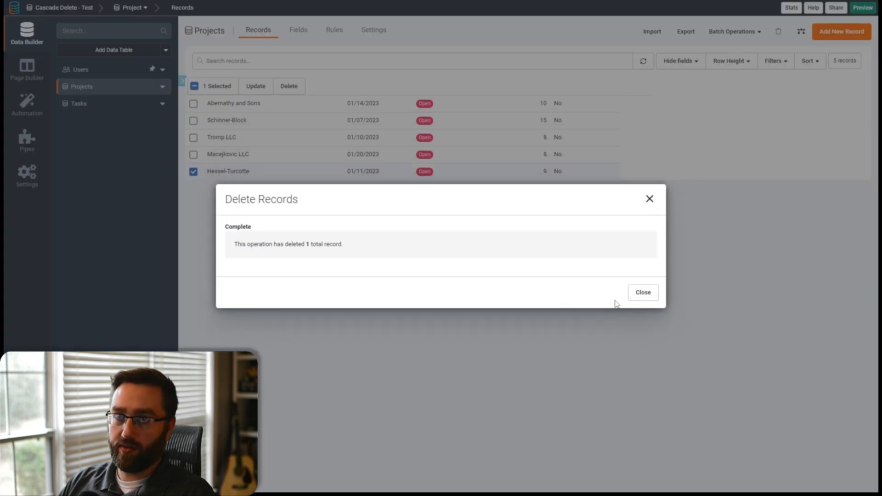
{"action": "left_click", "coordinate": [642, 293]}
- Inspect the Tasks table records, paging through them to check tasks without a linked project
{"action": "left_click", "coordinate": [92, 109]}
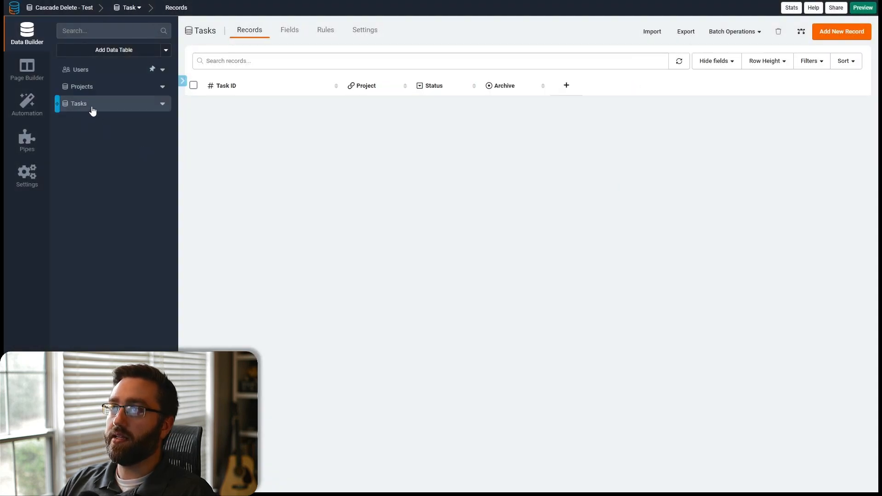
{"action": "left_click", "coordinate": [301, 121]}
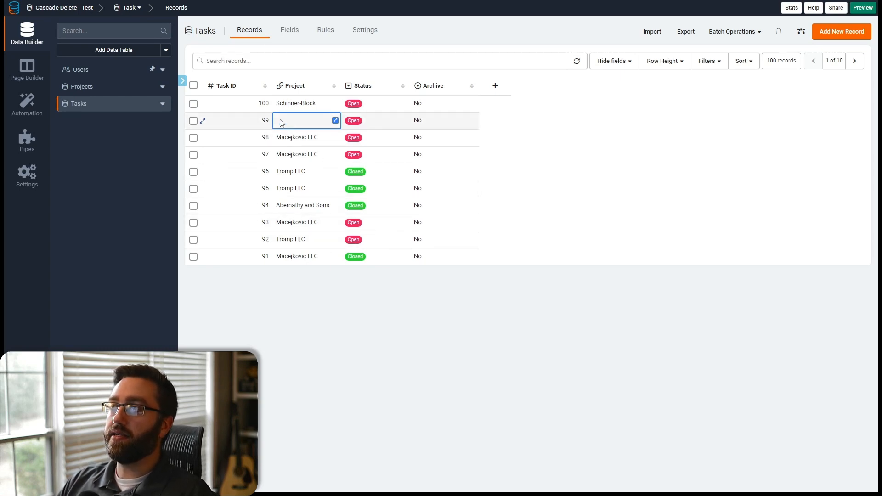
{"action": "left_click", "coordinate": [302, 119]}
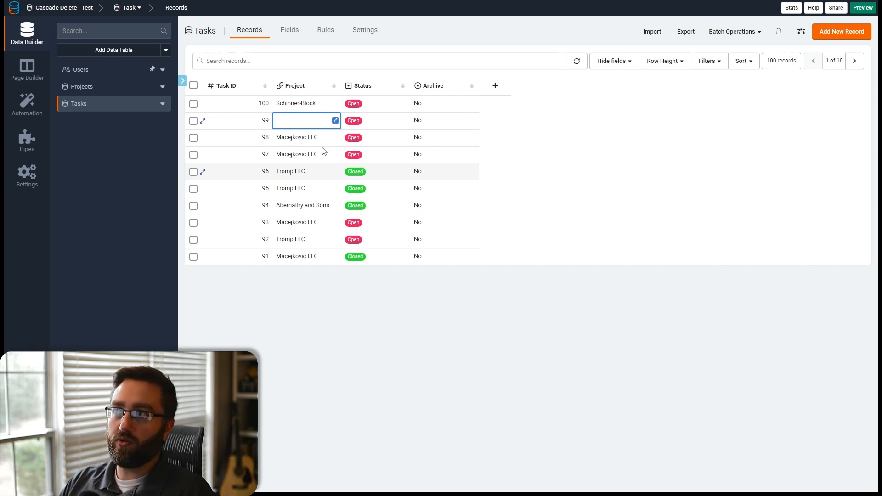
{"action": "left_click", "coordinate": [853, 62]}
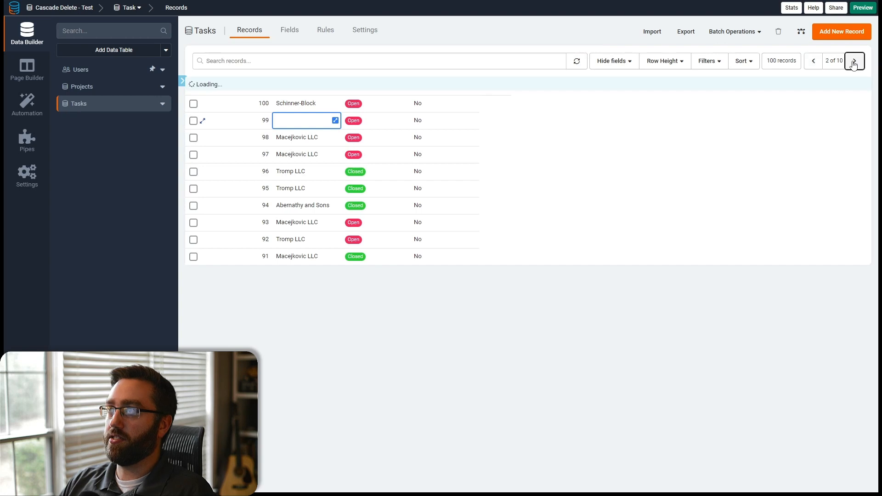
{"action": "left_click", "coordinate": [853, 61]}
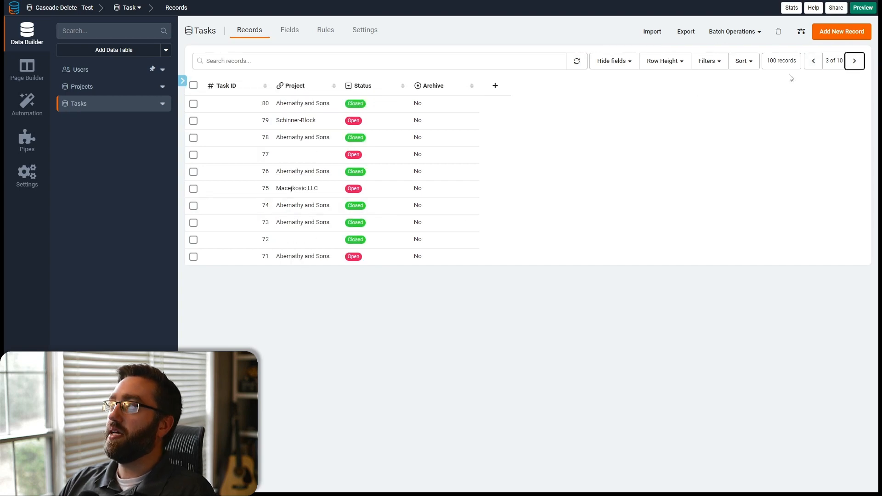
{"action": "left_click", "coordinate": [814, 63]}
{"action": "left_click", "coordinate": [811, 62]}
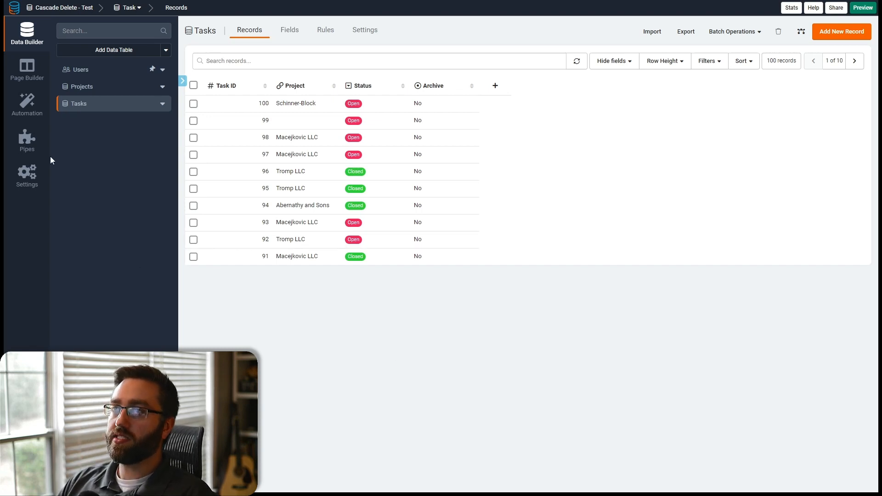
{"action": "left_click", "coordinate": [76, 90]}
{"action": "left_click", "coordinate": [78, 104]}
{"action": "left_click", "coordinate": [79, 87]}
{"action": "left_click", "coordinate": [78, 104]}
- Add a Projects page with a Projects table in New Layout Menu 1, including a details link
{"action": "left_click", "coordinate": [26, 69]}
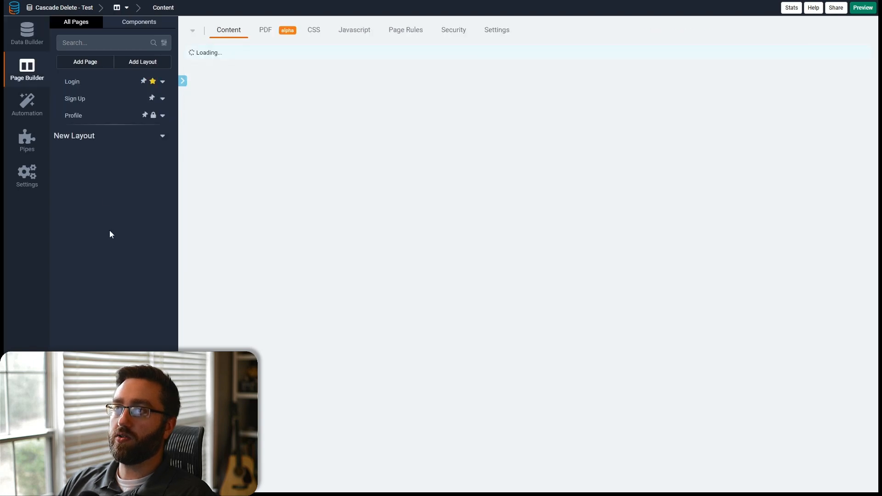
{"action": "left_click", "coordinate": [84, 62]}
{"action": "left_click_drag", "start_coordinate": [269, 182], "coordinate": [232, 186]}
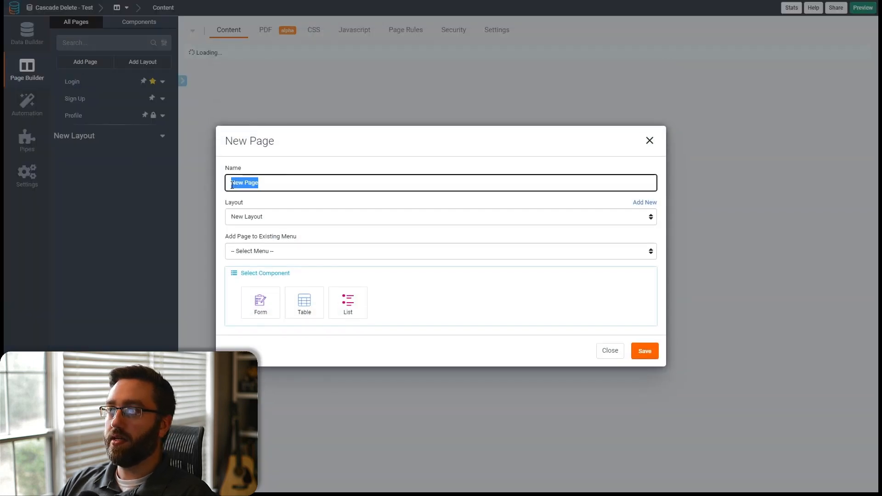
{"action": "type", "text": "projects"}
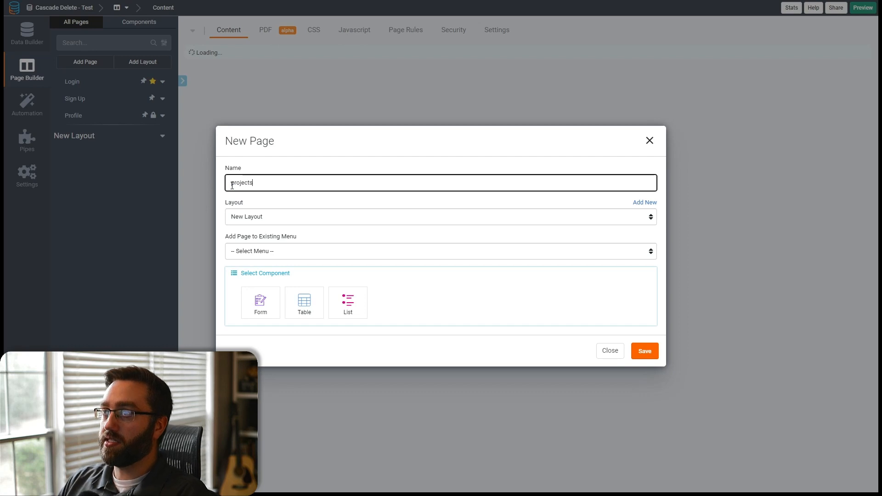
{"action": "double_click", "coordinate": [232, 185]}
{"action": "type", "text": "Pro"}
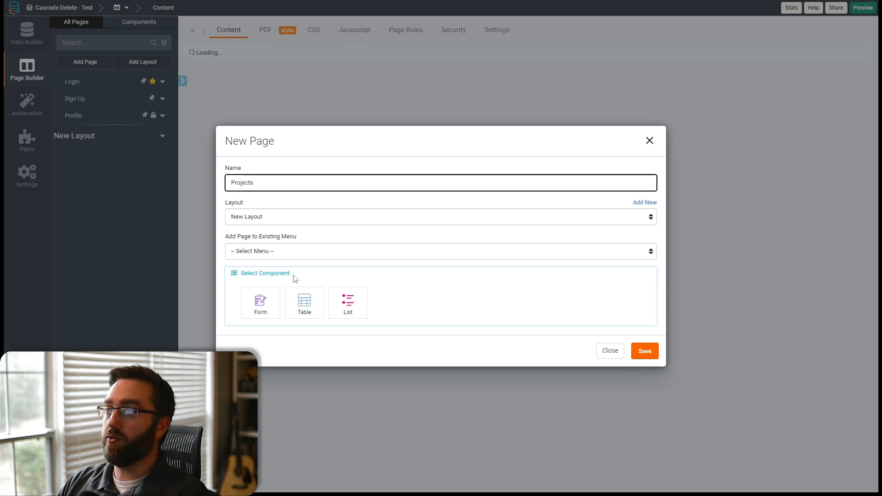
{"action": "left_click", "coordinate": [303, 302]}
{"action": "left_click", "coordinate": [262, 236]}
{"action": "left_click", "coordinate": [239, 254]}
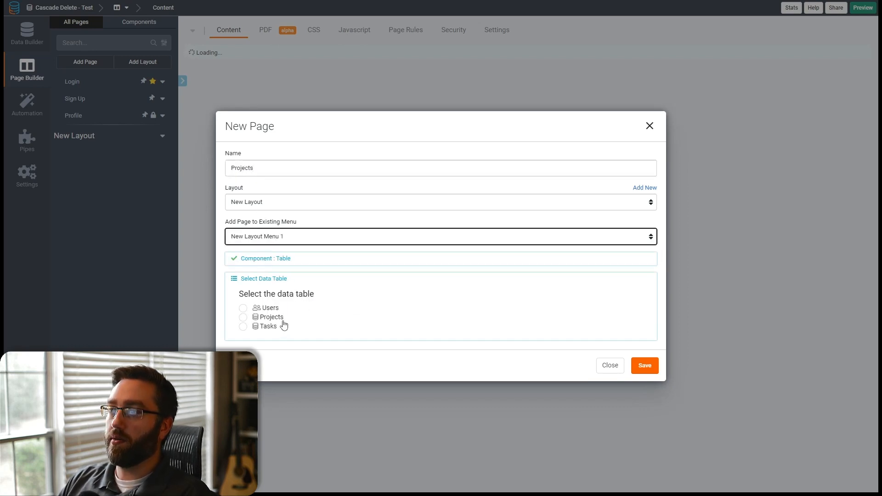
{"action": "left_click", "coordinate": [268, 317]}
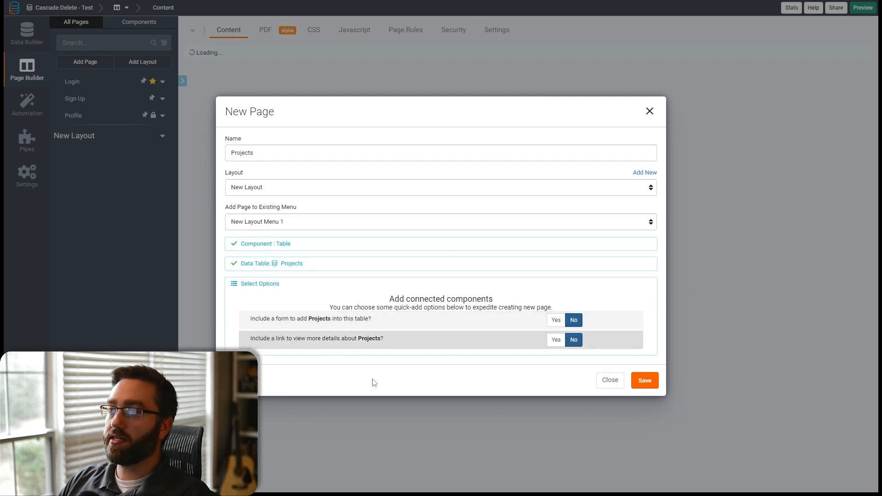
{"action": "left_click", "coordinate": [556, 340]}
{"action": "left_click", "coordinate": [643, 383]}
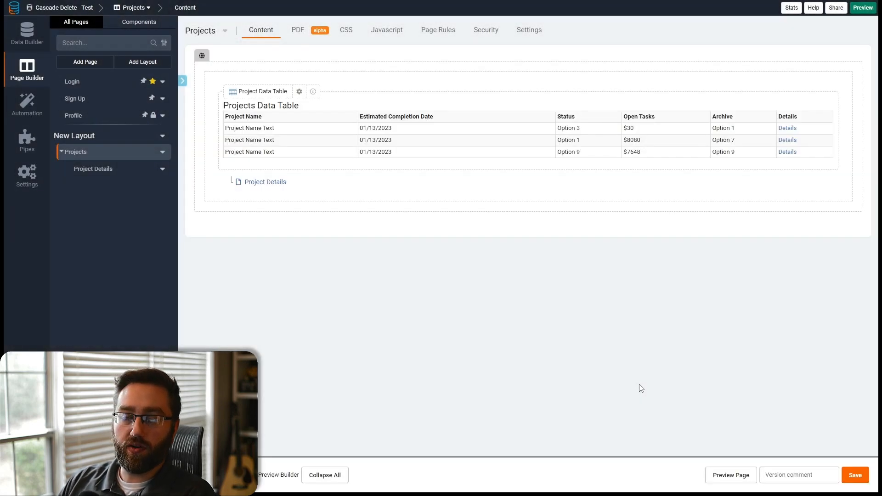
- Add a table of the project's connected Tasks to the Project Details page and save the page
{"action": "left_click", "coordinate": [275, 185]}
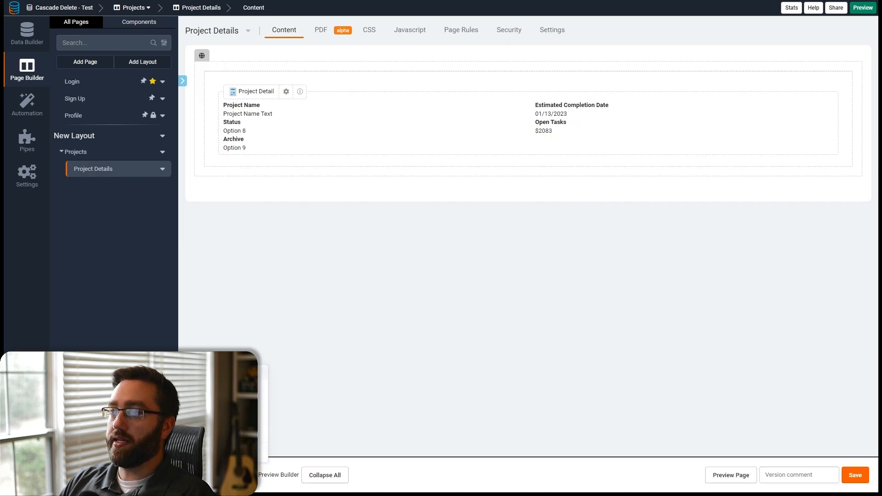
{"action": "left_click", "coordinate": [271, 228]}
{"action": "left_click", "coordinate": [142, 208]}
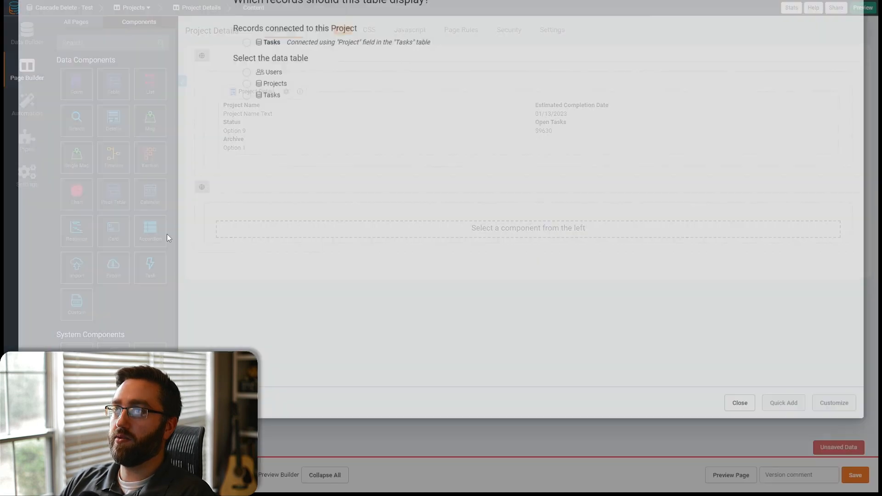
{"action": "left_click", "coordinate": [247, 101]}
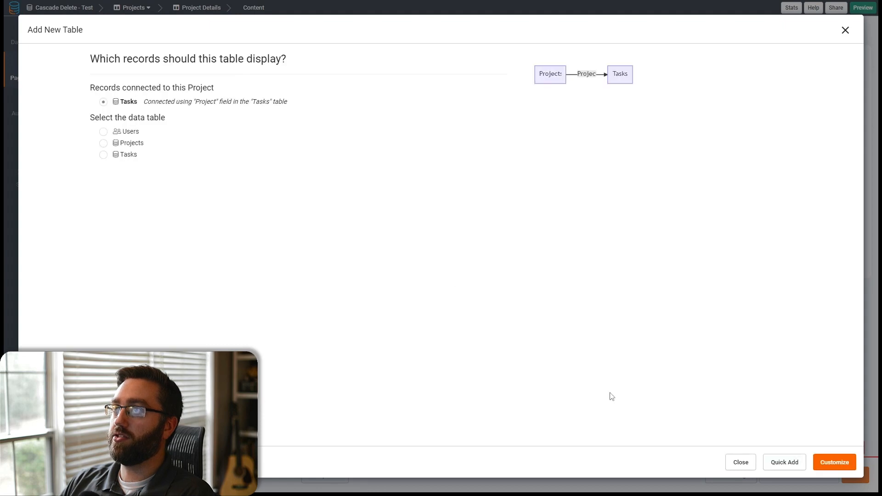
{"action": "left_click", "coordinate": [793, 464]}
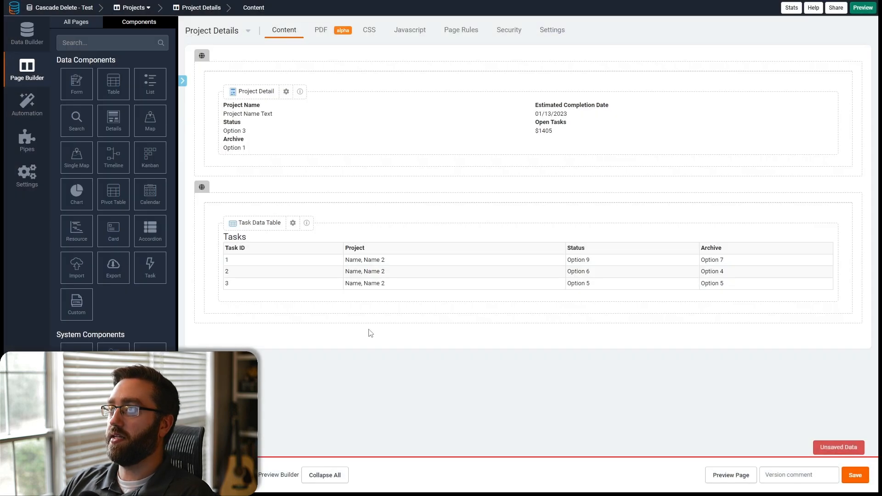
{"action": "left_click", "coordinate": [855, 474]}
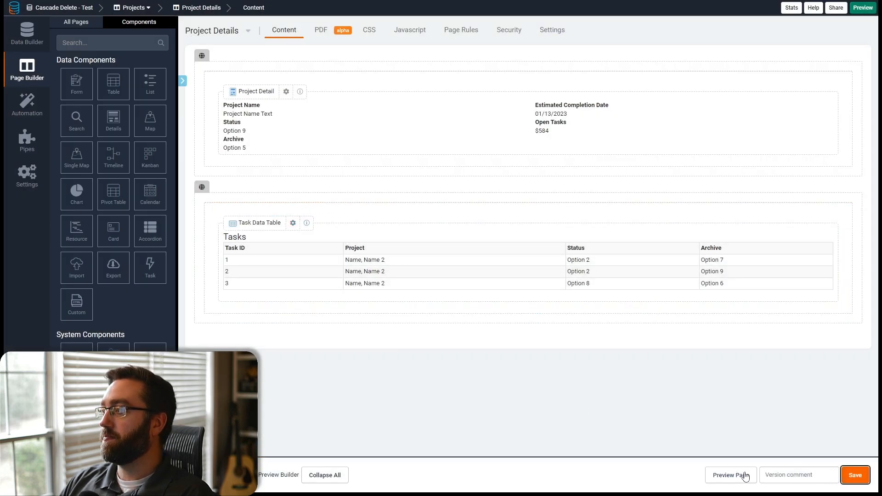
- Preview the page and open the Abernathy and Sons project's details to review its tasks
{"action": "left_click", "coordinate": [719, 476]}
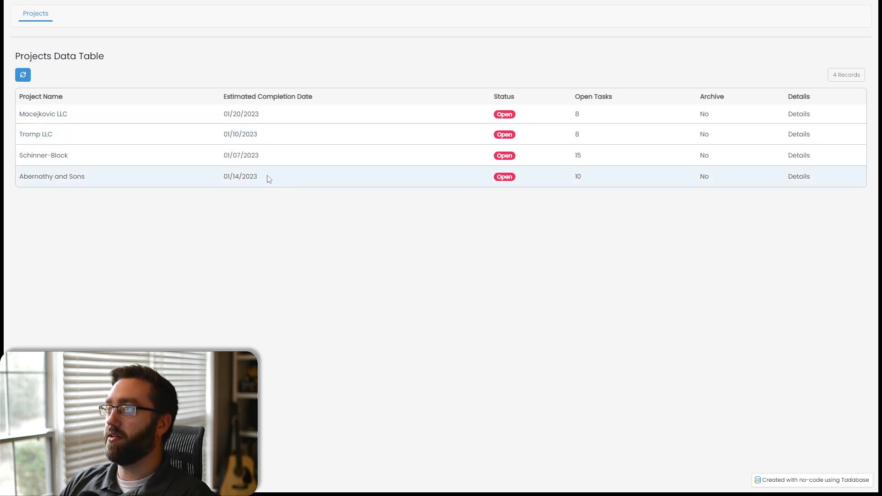
{"action": "left_click_drag", "start_coordinate": [264, 178], "coordinate": [208, 181]}
{"action": "left_click", "coordinate": [522, 187]}
{"action": "left_click", "coordinate": [804, 179]}
{"action": "scroll", "coordinate": [122, 291], "scroll_direction": "down", "scroll_amount": 1}
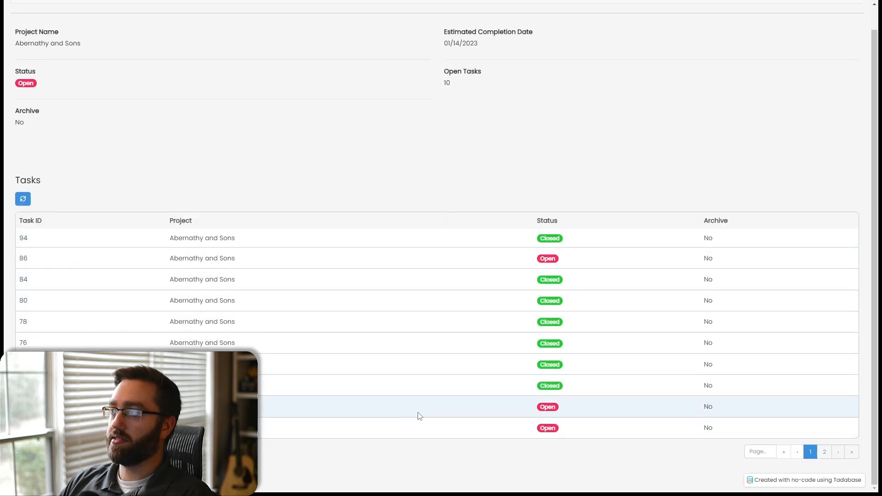
{"action": "scroll", "coordinate": [435, 417], "scroll_direction": "up", "scroll_amount": 1}
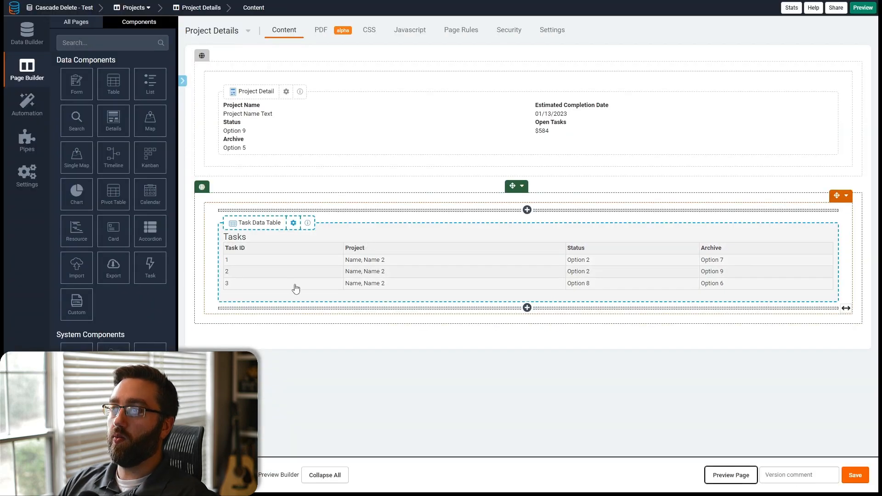
{"action": "left_click", "coordinate": [78, 23]}
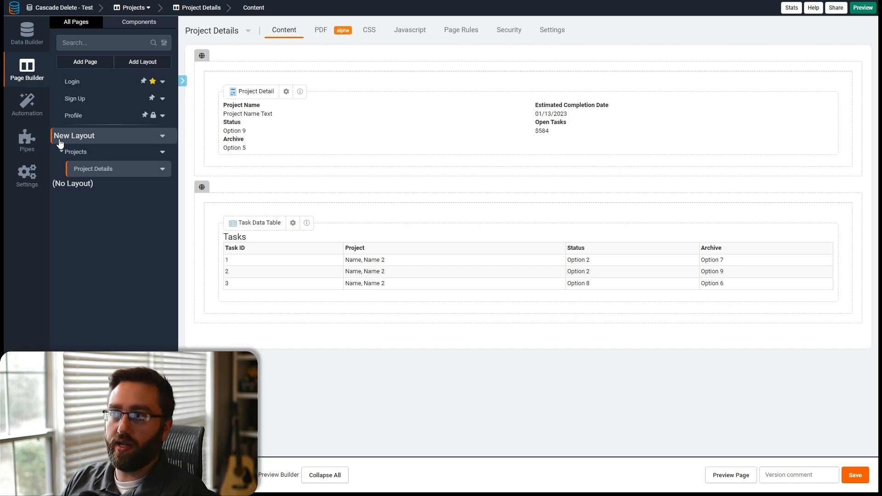
- Filter the Projects Data Table on the Projects page to show records whose Archive is Yes, and save
{"action": "left_click", "coordinate": [93, 153]}
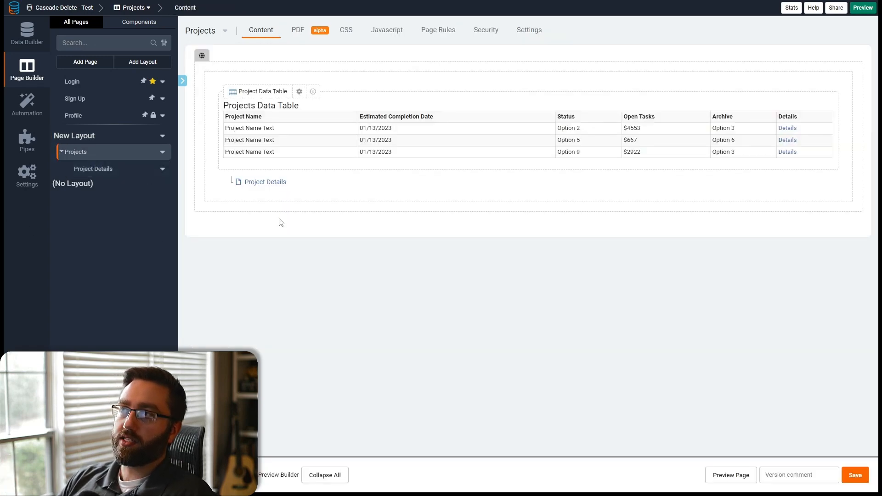
{"action": "left_click", "coordinate": [276, 162]}
{"action": "left_click", "coordinate": [126, 32]}
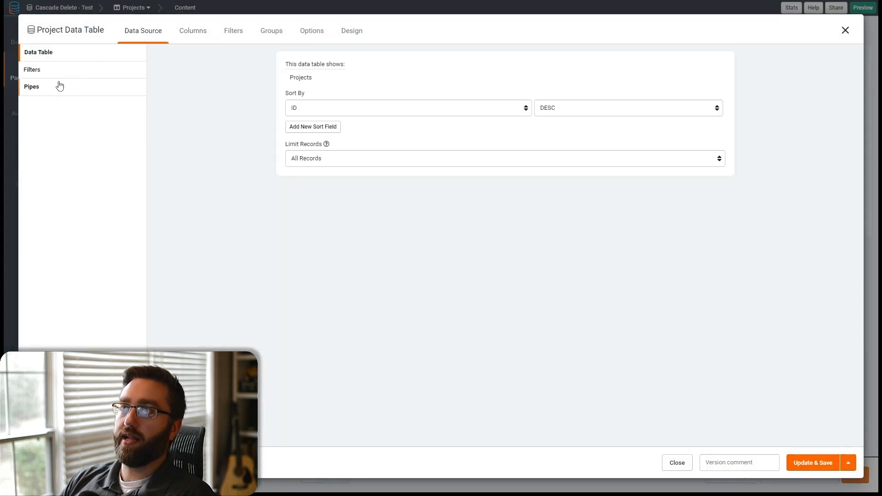
{"action": "left_click", "coordinate": [60, 75]}
{"action": "left_click", "coordinate": [476, 164]}
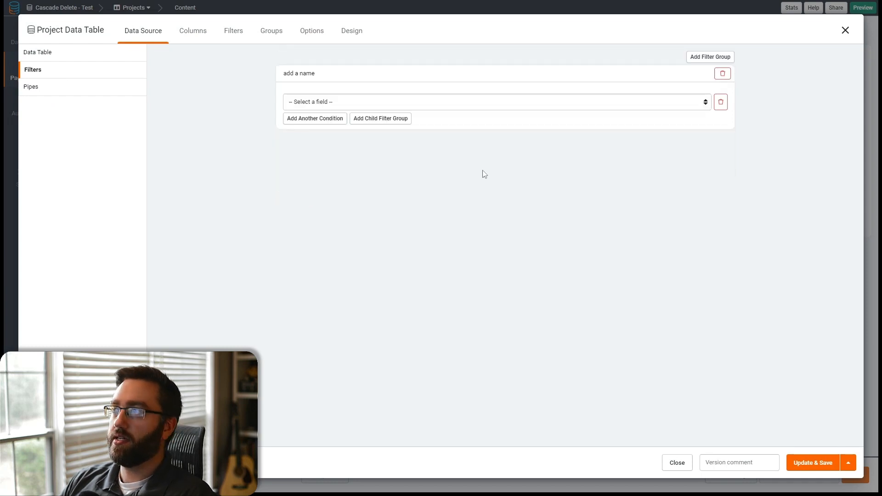
{"action": "left_click", "coordinate": [315, 106]}
{"action": "left_click", "coordinate": [306, 152]}
{"action": "left_click", "coordinate": [524, 108]}
{"action": "left_click", "coordinate": [520, 123]}
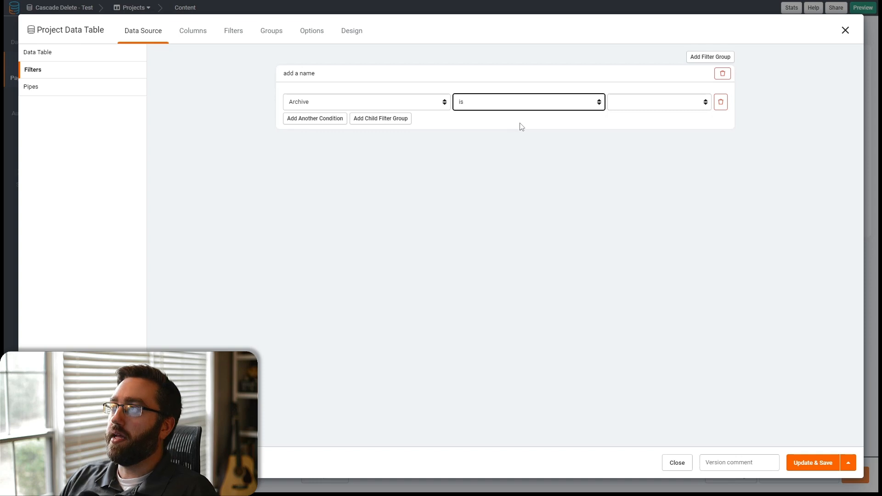
{"action": "left_click", "coordinate": [648, 105]}
{"action": "left_click", "coordinate": [629, 122]}
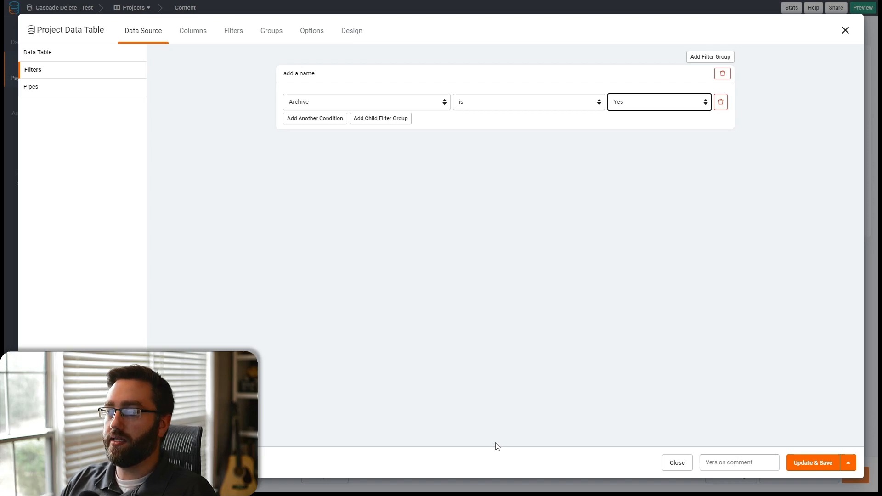
{"action": "left_click", "coordinate": [802, 462]}
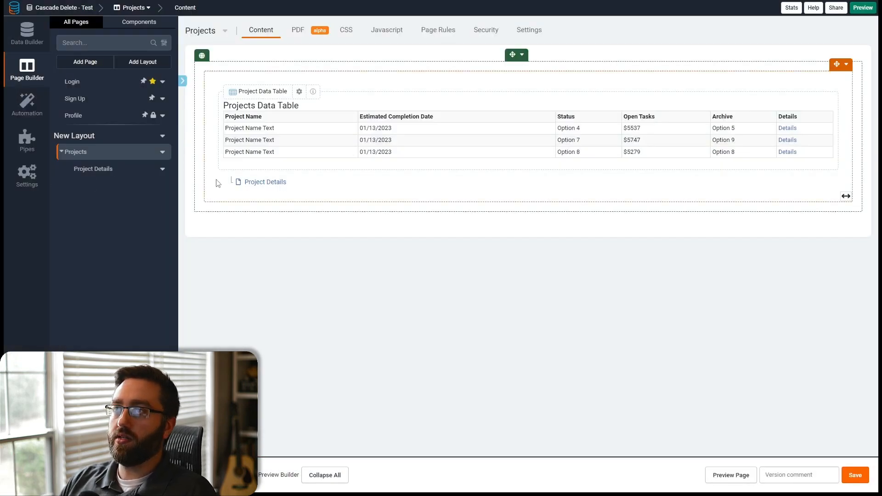
- Add an Archive filter to the Task Data Table on the Project Details page and save
{"action": "left_click", "coordinate": [248, 182]}
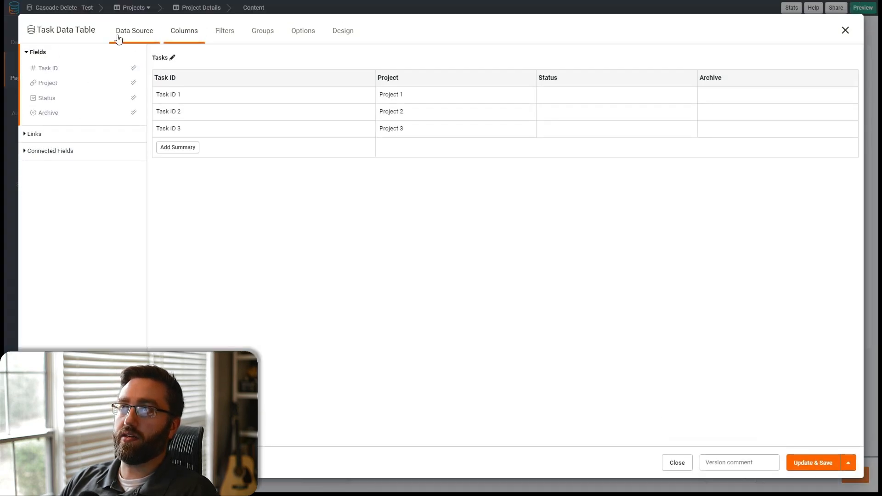
{"action": "left_click", "coordinate": [121, 33]}
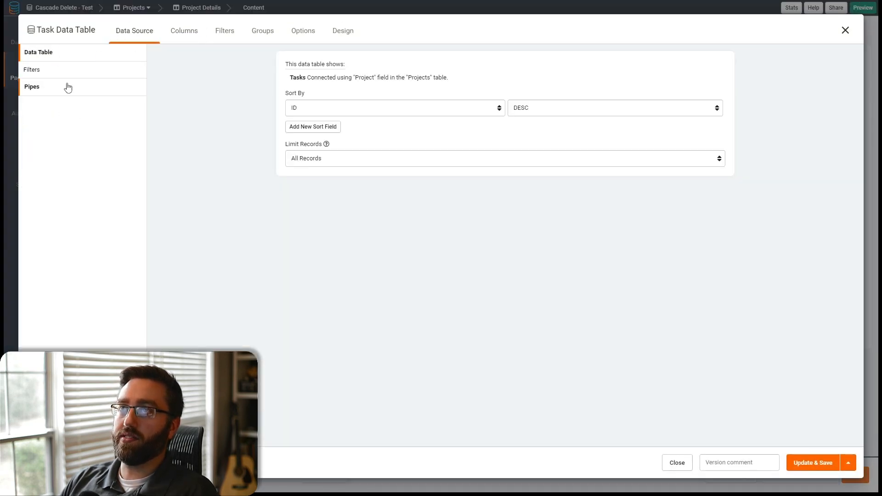
{"action": "left_click", "coordinate": [61, 78]}
{"action": "left_click", "coordinate": [494, 164]}
{"action": "left_click", "coordinate": [326, 102]}
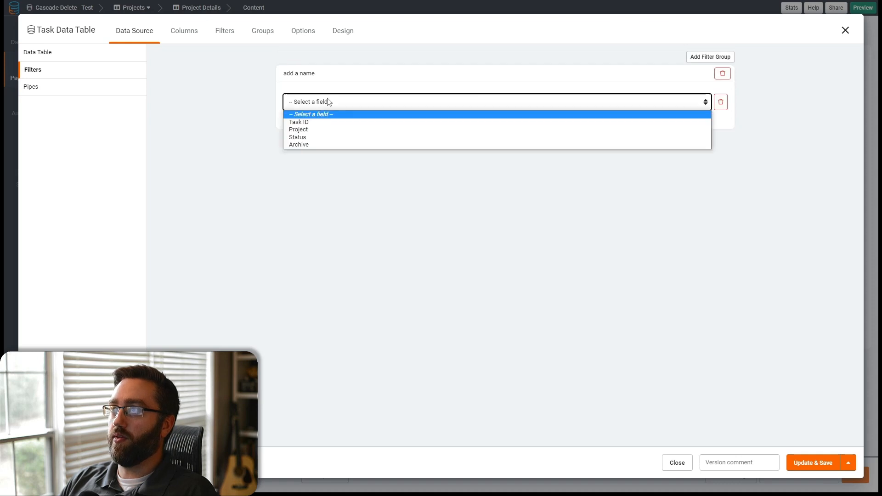
{"action": "left_click", "coordinate": [310, 145]}
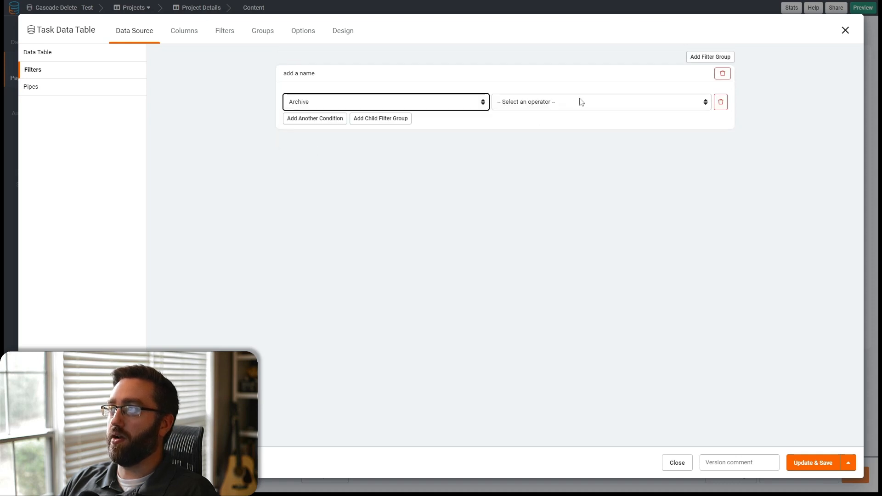
{"action": "left_click", "coordinate": [580, 101]}
{"action": "left_click", "coordinate": [502, 122]}
{"action": "left_click", "coordinate": [675, 102]}
{"action": "left_click", "coordinate": [664, 129]}
{"action": "left_click", "coordinate": [810, 464]}
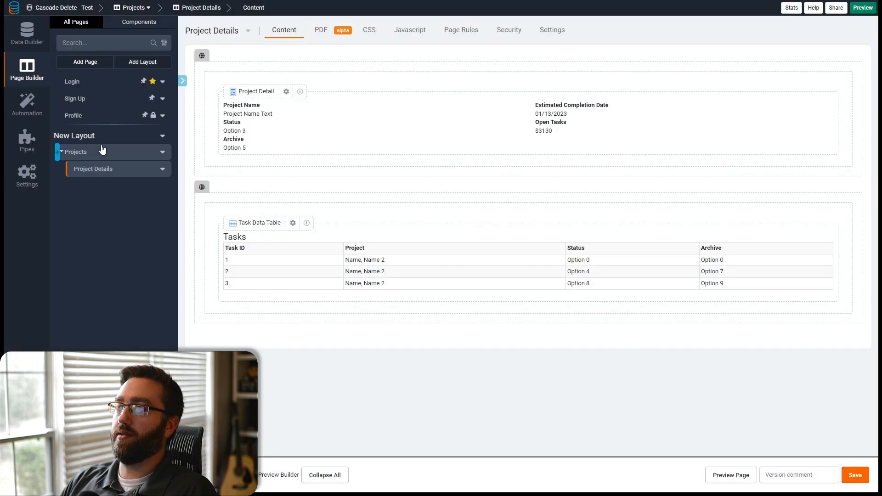
- Change the Projects Data Table filter to show records whose Archive is No, and save
{"action": "left_click", "coordinate": [84, 156]}
{"action": "left_click", "coordinate": [299, 91]}
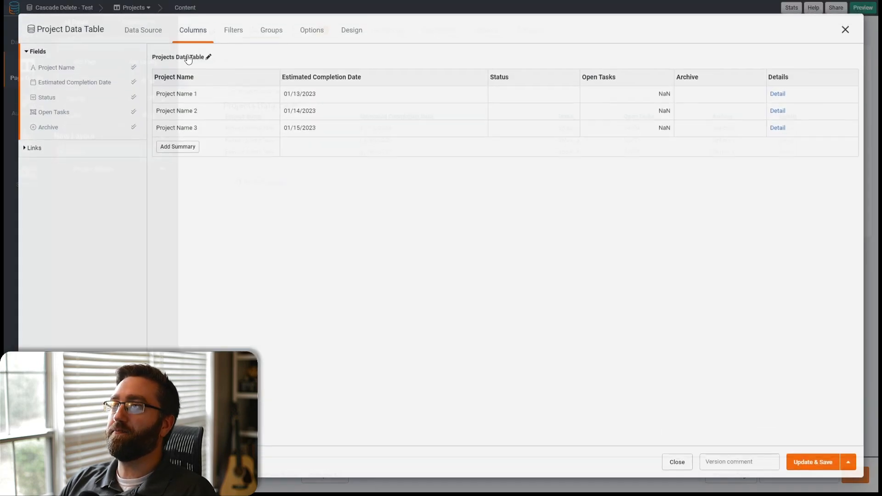
{"action": "left_click", "coordinate": [151, 39]}
{"action": "left_click", "coordinate": [64, 73]}
{"action": "left_click", "coordinate": [625, 109]}
{"action": "left_click", "coordinate": [627, 123]}
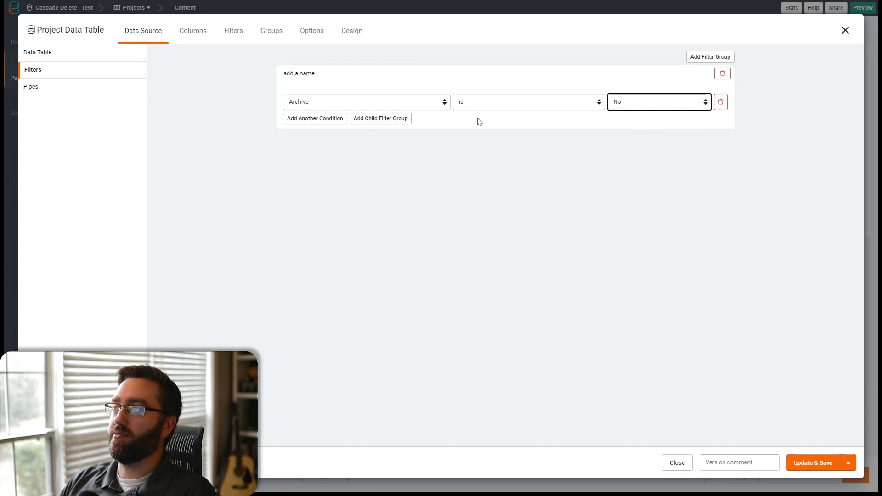
{"action": "left_click", "coordinate": [822, 465]}
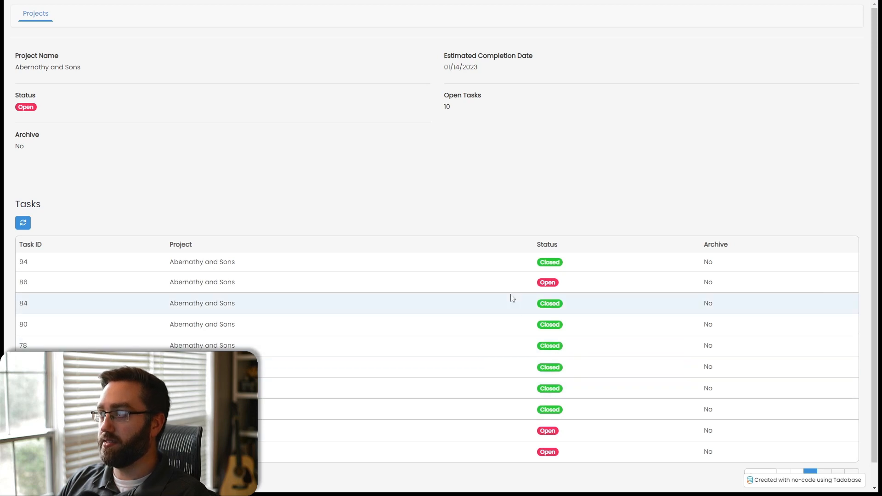
- Narrow the Project Detail section on the Project Details page to about half width and save
{"action": "left_click", "coordinate": [42, 21]}
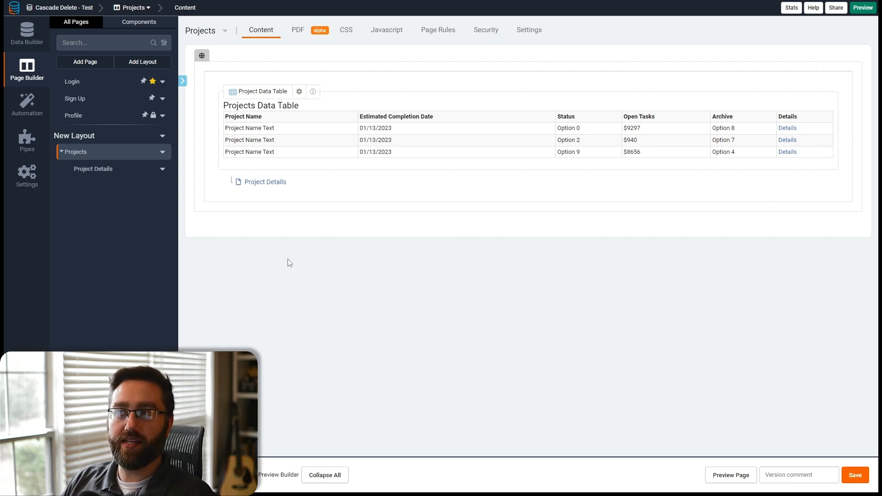
{"action": "left_click", "coordinate": [265, 181]}
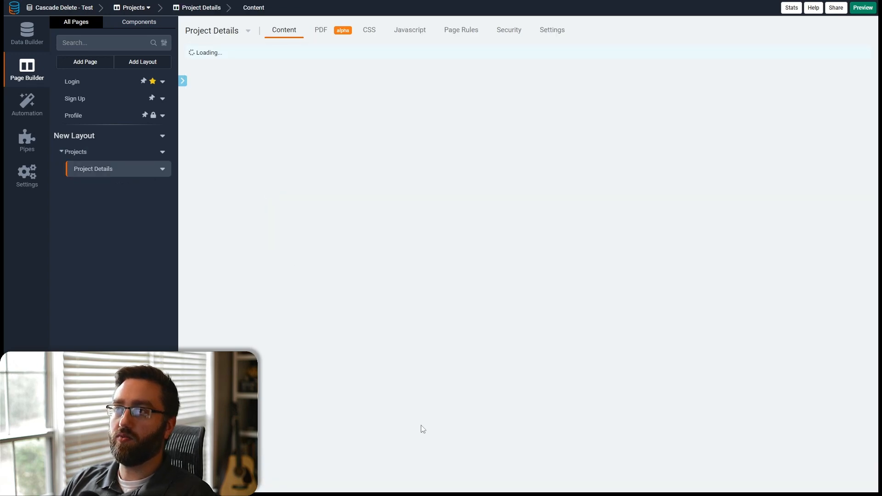
{"action": "left_click_drag", "start_coordinate": [857, 99], "coordinate": [602, 104]}
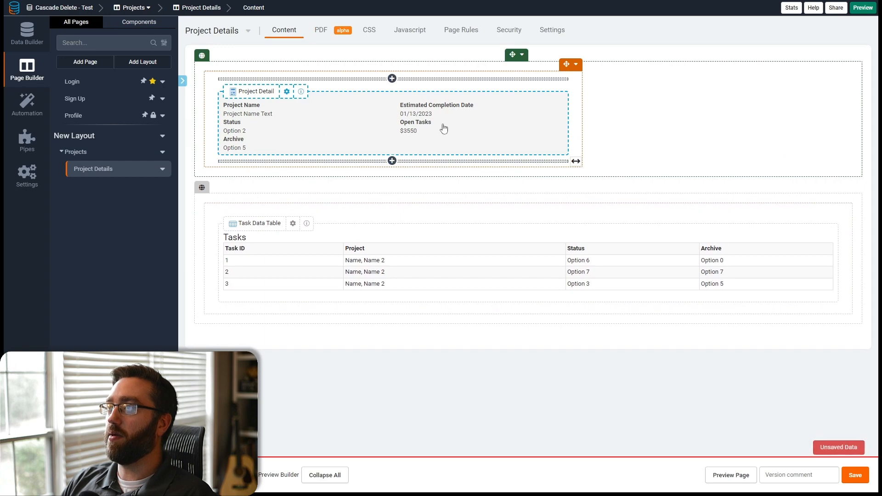
{"action": "left_click", "coordinate": [853, 480]}
- Add a column to the right of the Project Detail section, resize it, and save
{"action": "left_click", "coordinate": [575, 63]}
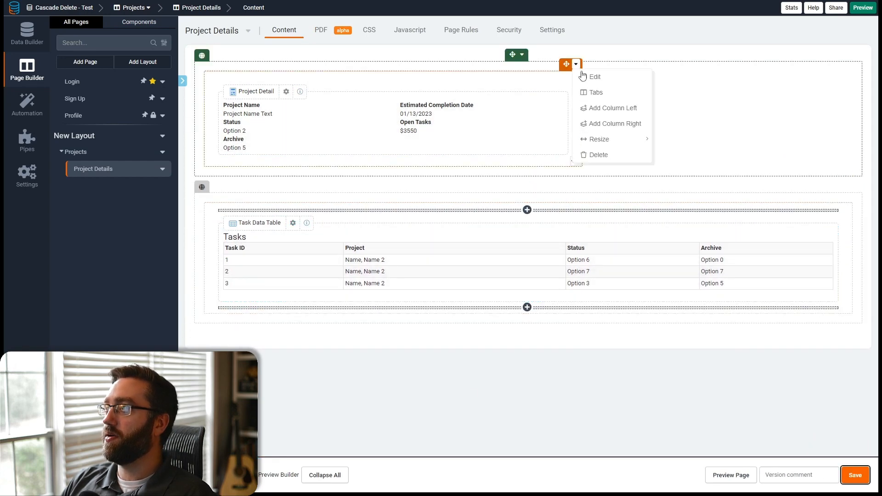
{"action": "left_click", "coordinate": [597, 123]}
{"action": "left_click_drag", "start_coordinate": [575, 161], "coordinate": [647, 152]}
{"action": "left_click", "coordinate": [848, 480]}
- Add a form in the new column that edits this page's Projects record
{"action": "left_click", "coordinate": [688, 92]}
{"action": "left_click", "coordinate": [77, 83]}
{"action": "left_click", "coordinate": [342, 100]}
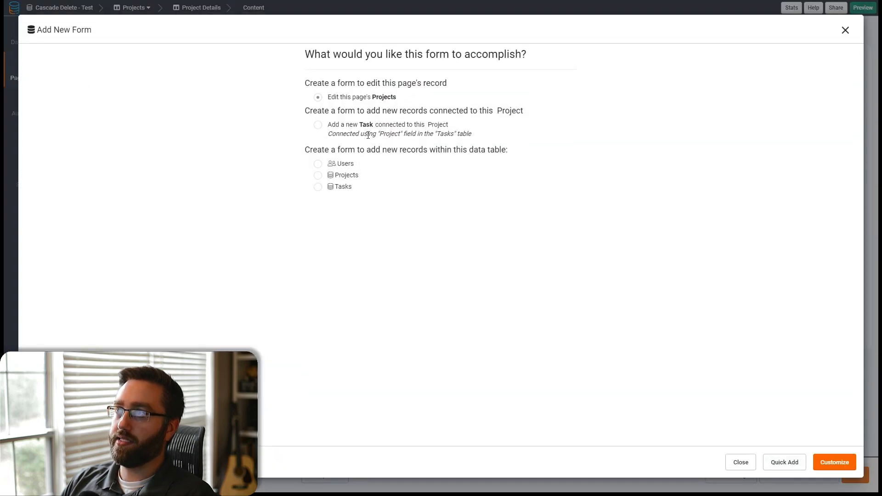
{"action": "left_click", "coordinate": [822, 465]}
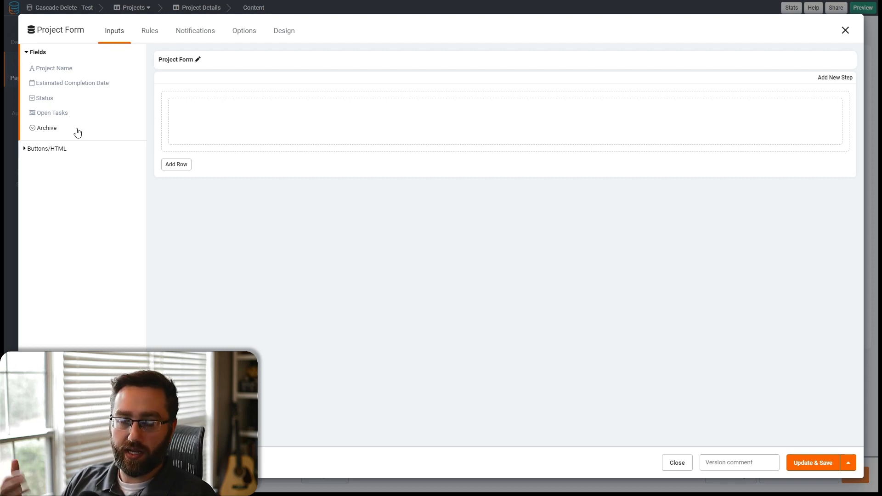
- Add the Archive field to the form and rename the form Archive Project
{"action": "left_click", "coordinate": [48, 131]}
{"action": "left_click", "coordinate": [197, 59]}
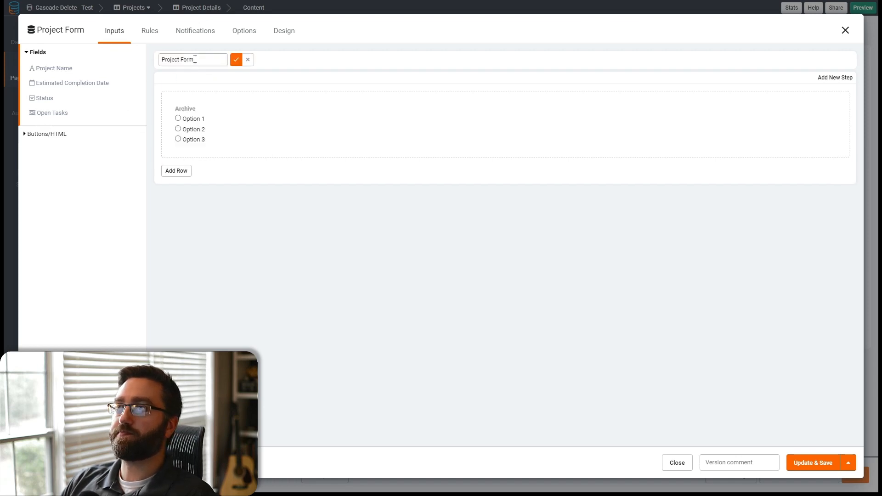
{"action": "triple_click", "coordinate": [200, 60]}
{"action": "type", "text": "Ac"}
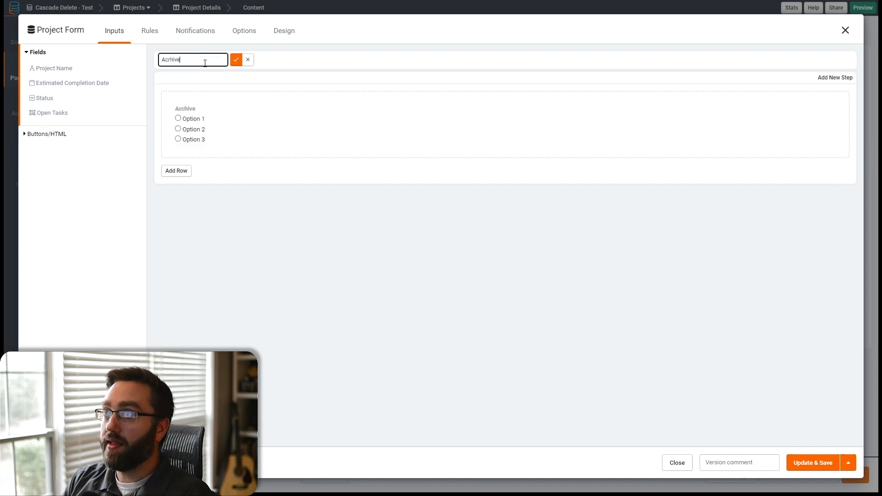
{"action": "type", "text": "rh"}
{"action": "key", "text": "BackSpace"}
{"action": "key", "text": "BackSpace"}
{"action": "key", "text": "BackSpace"}
{"action": "type", "text": "r"}
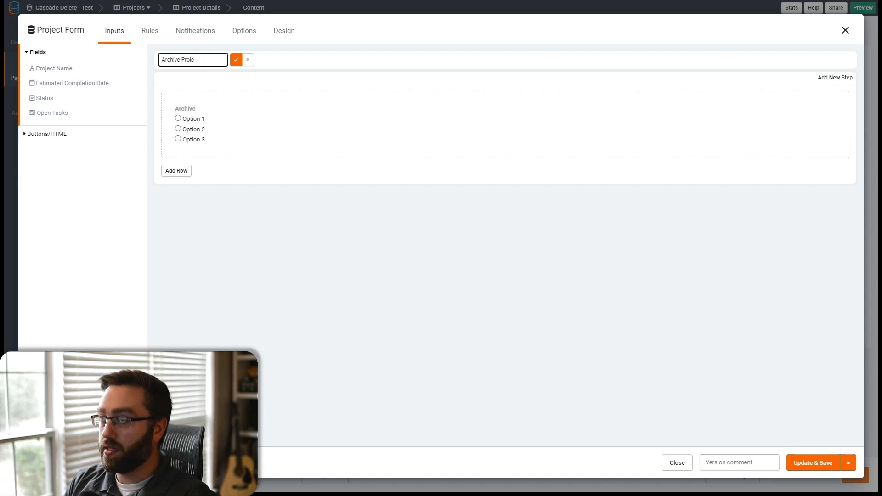
{"action": "left_click", "coordinate": [236, 60]}
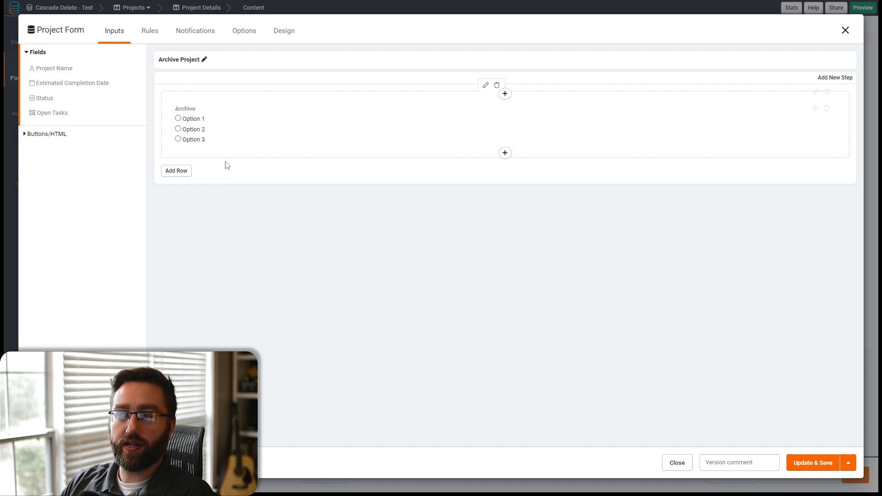
- Add a new record rule to the form
{"action": "left_click", "coordinate": [149, 31]}
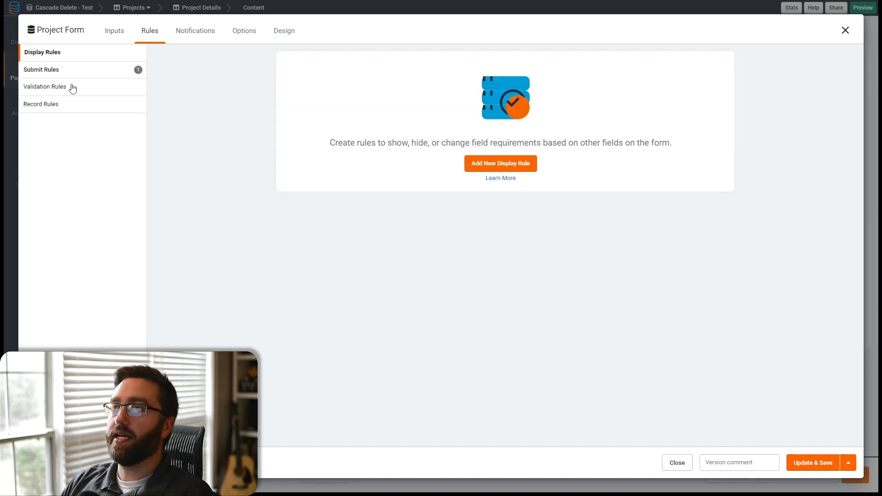
{"action": "left_click", "coordinate": [45, 104]}
{"action": "left_click", "coordinate": [478, 165]}
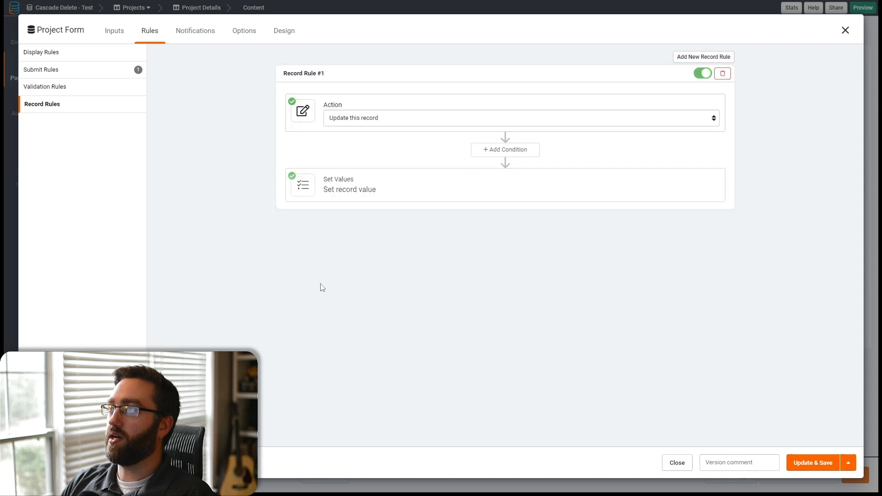
{"action": "left_click", "coordinate": [347, 116]}
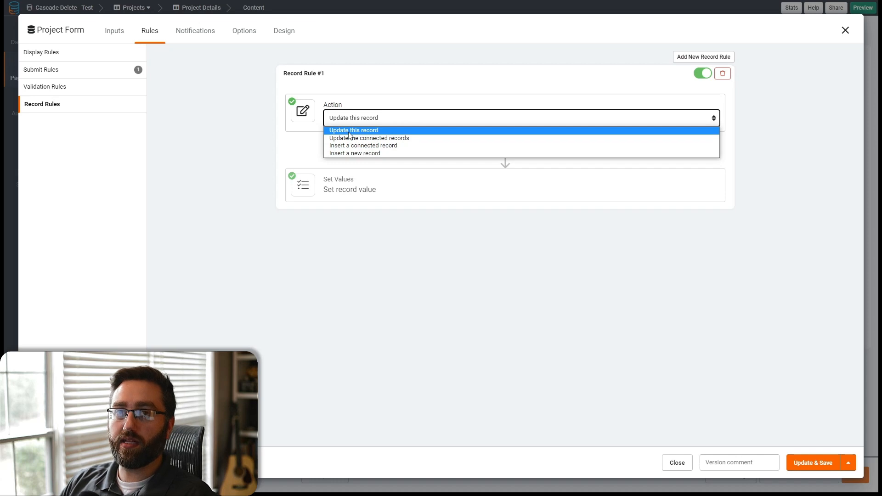
{"action": "left_click", "coordinate": [289, 154]}
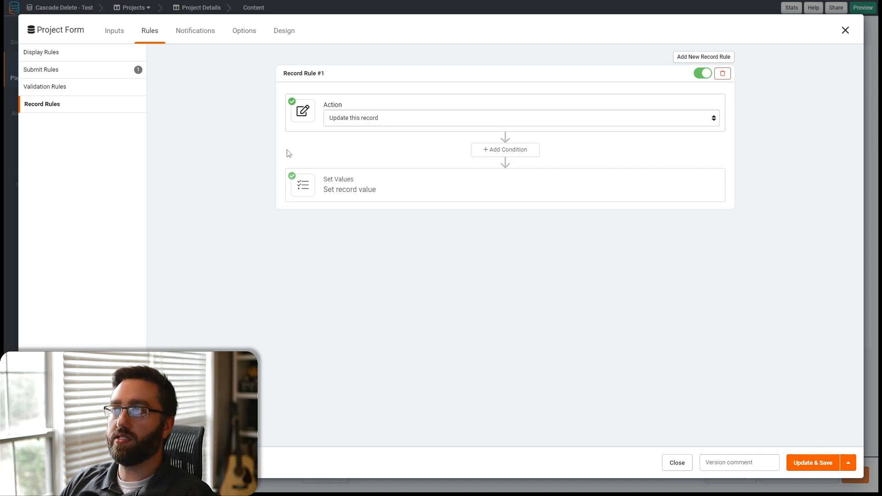
{"action": "left_click", "coordinate": [116, 32]}
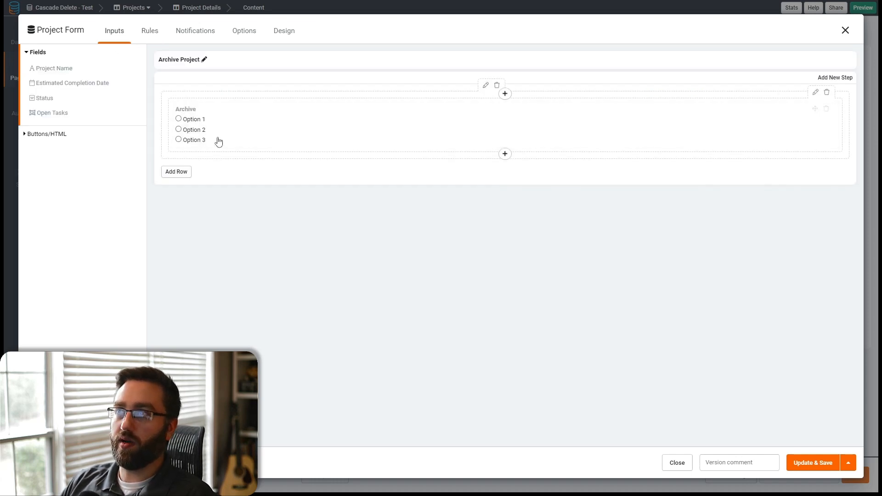
{"action": "left_click", "coordinate": [147, 31]}
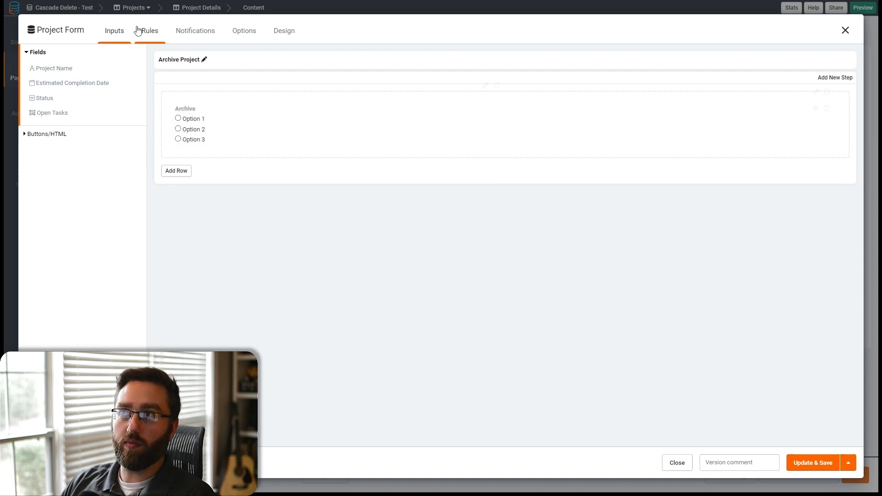
- Set the record rule to update the connected records in Tasks (Project)
{"action": "left_click", "coordinate": [366, 116]}
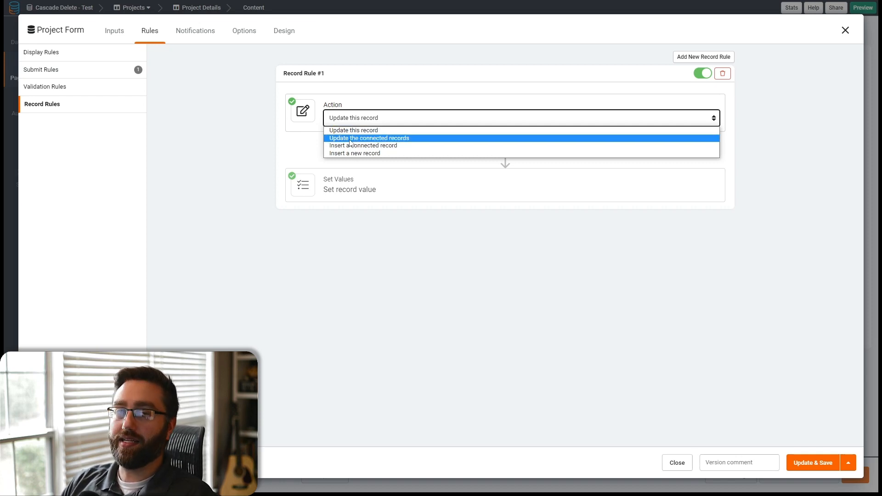
{"action": "left_click", "coordinate": [350, 141]}
{"action": "left_click", "coordinate": [548, 119]}
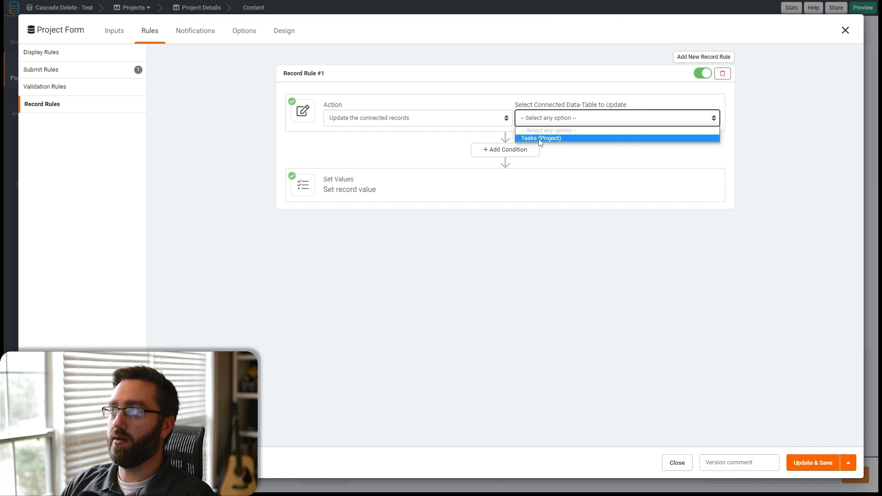
{"action": "left_click", "coordinate": [536, 138]}
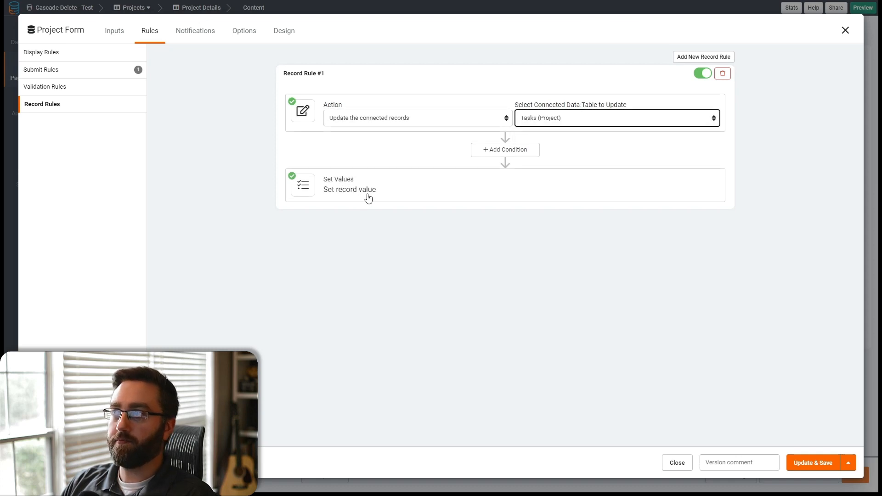
- Make the record rule set the connected tasks' Archive (Radio) field to a custom value of Yes
{"action": "left_click", "coordinate": [381, 194]}
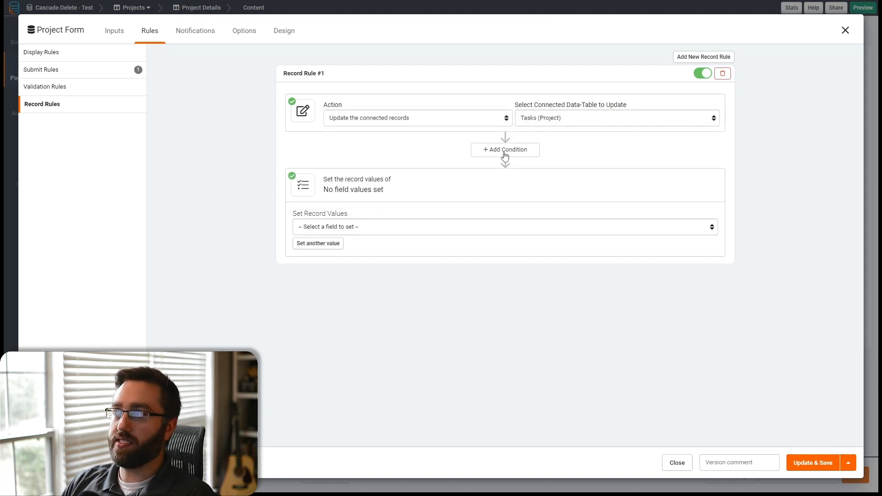
{"action": "left_click", "coordinate": [368, 227]}
{"action": "left_click", "coordinate": [339, 262]}
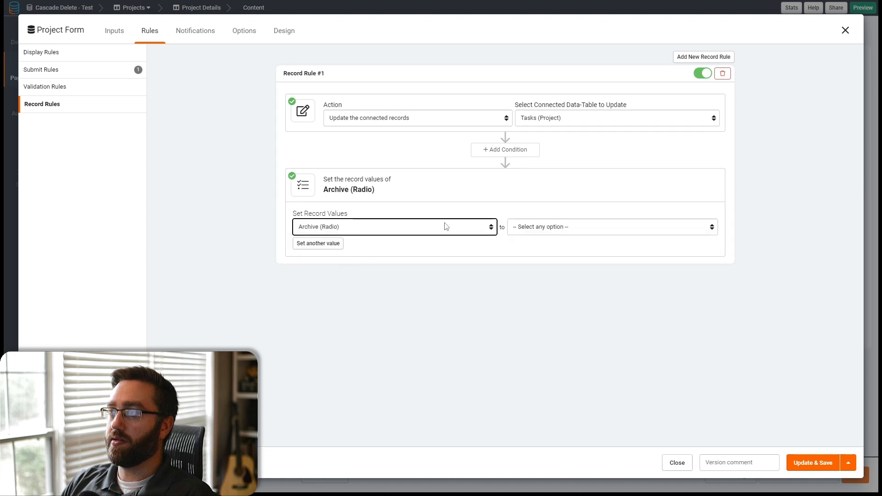
{"action": "left_click", "coordinate": [591, 232]}
{"action": "left_click", "coordinate": [548, 248]}
{"action": "left_click", "coordinate": [623, 224]}
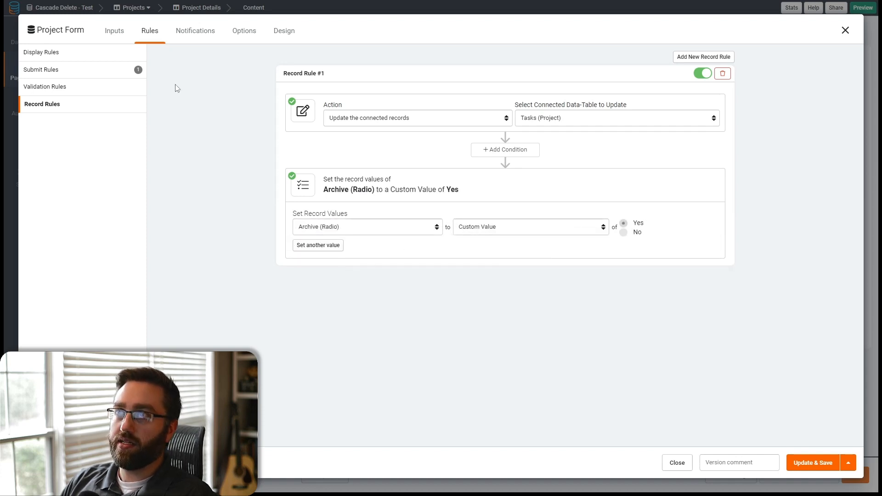
- Add a condition so the rule runs only when Archive is Yes
{"action": "left_click", "coordinate": [505, 151]}
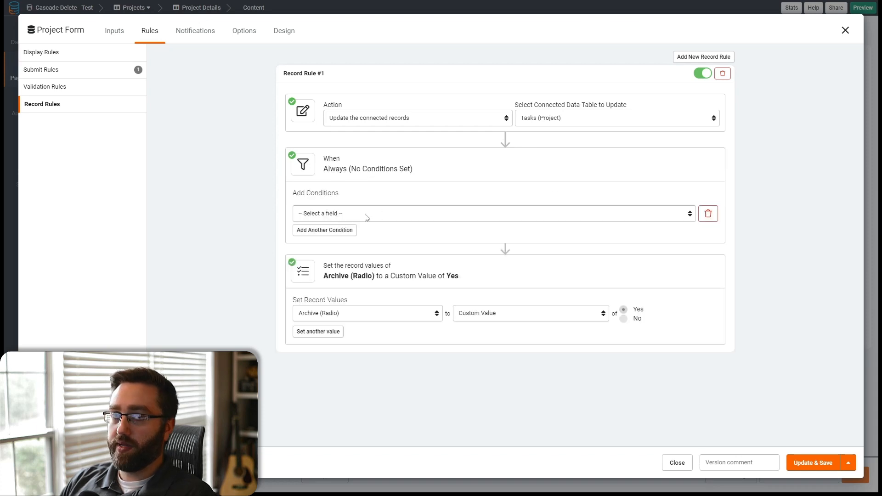
{"action": "left_click", "coordinate": [353, 217]}
{"action": "left_click", "coordinate": [320, 264]}
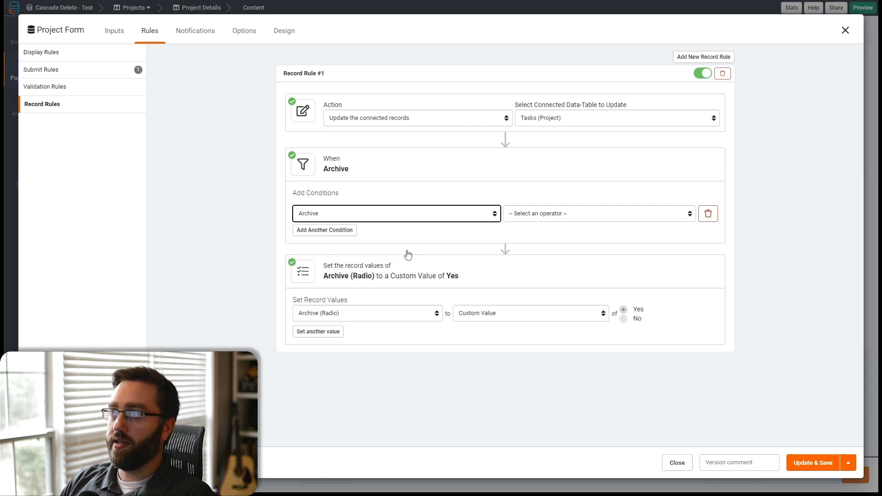
{"action": "left_click", "coordinate": [529, 214]}
{"action": "left_click", "coordinate": [512, 233]}
{"action": "left_click", "coordinate": [612, 212]}
{"action": "left_click", "coordinate": [615, 236]}
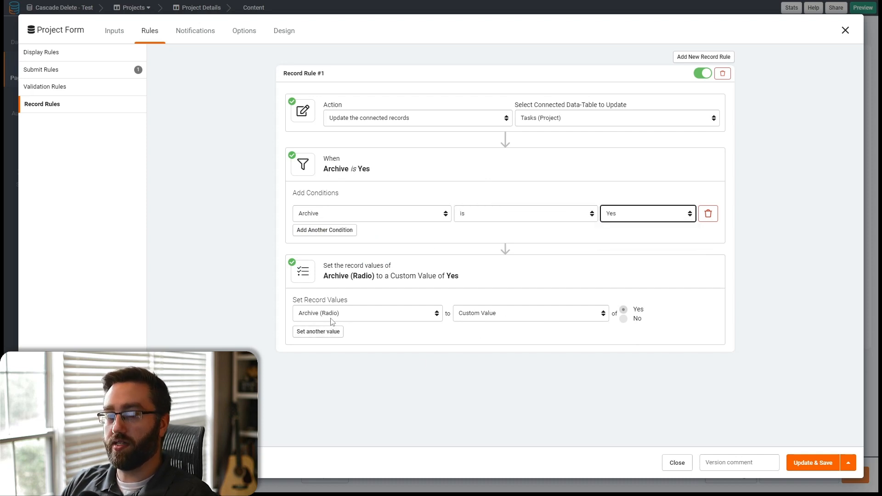
- Save the form with its new record rule
{"action": "left_click", "coordinate": [114, 30]}
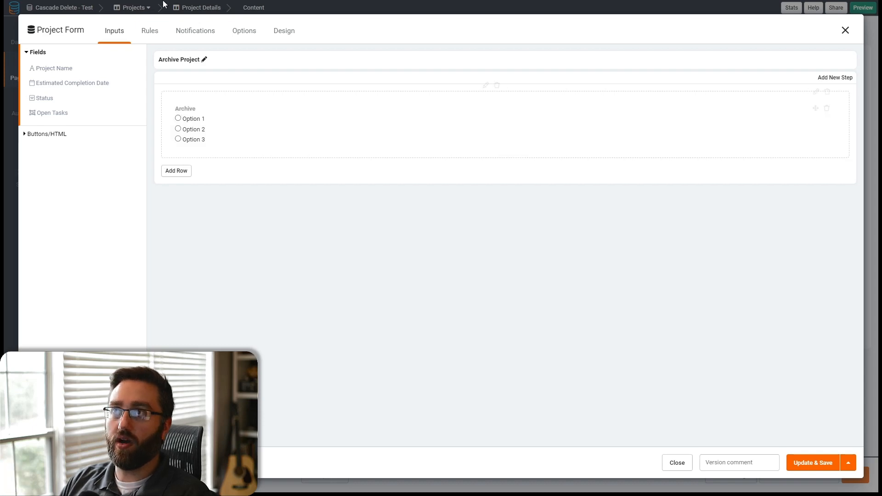
{"action": "left_click", "coordinate": [151, 31]}
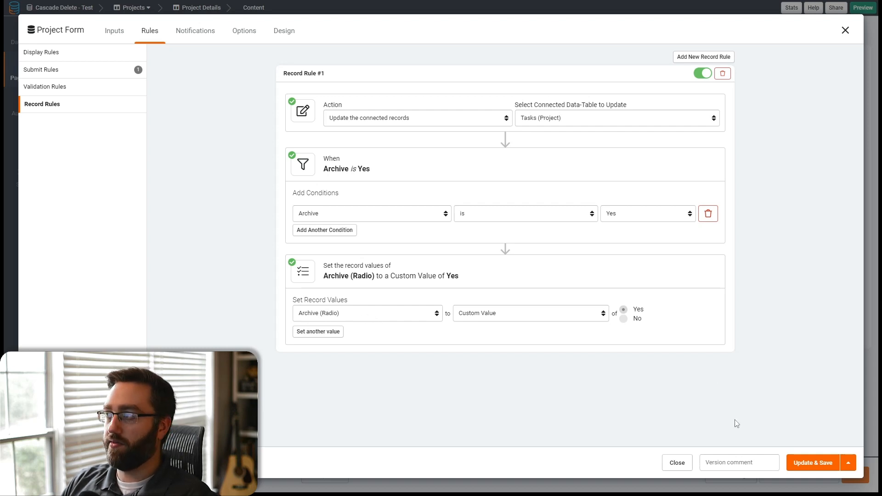
{"action": "left_click", "coordinate": [813, 462]}
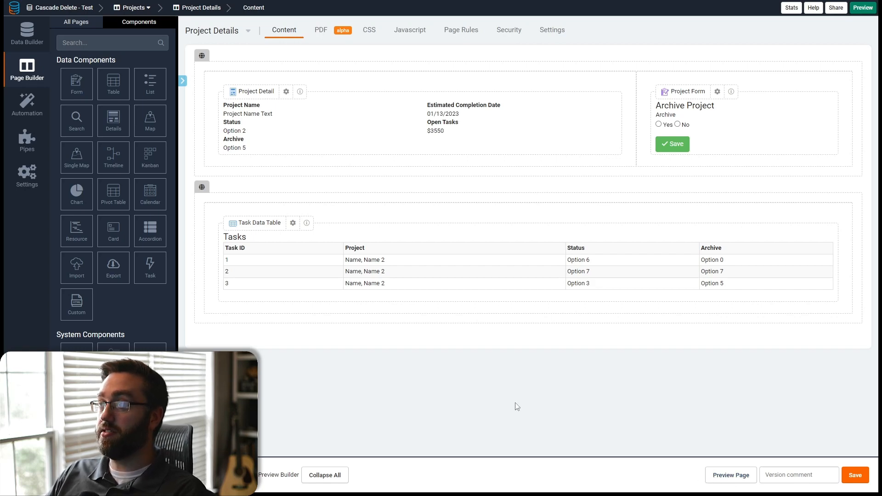
- In the live app, reload the project details page and archive the Macejkovic LLC project through the Archive Project form
{"action": "key", "text": "ctrl+Tab"}
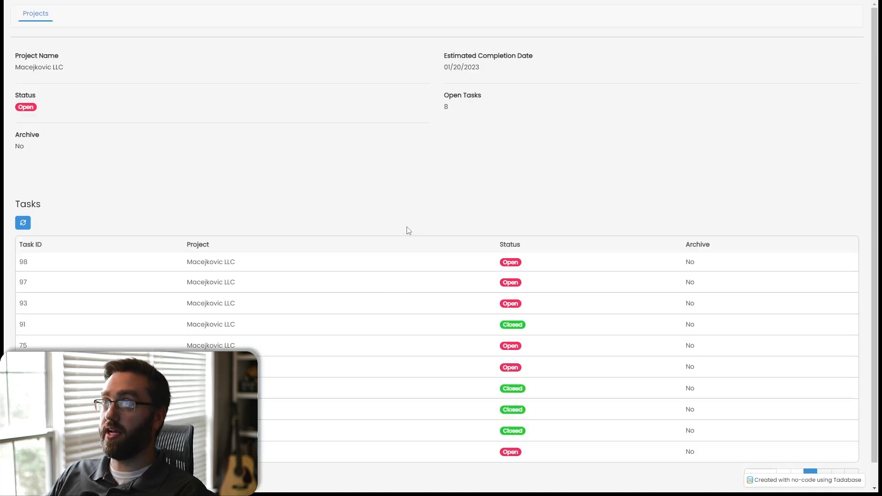
{"action": "key", "text": "F5"}
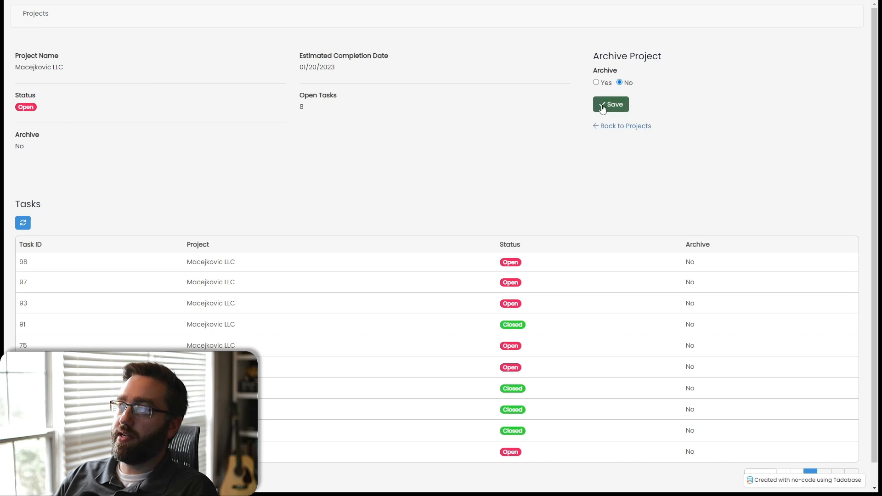
{"action": "left_click", "coordinate": [597, 84]}
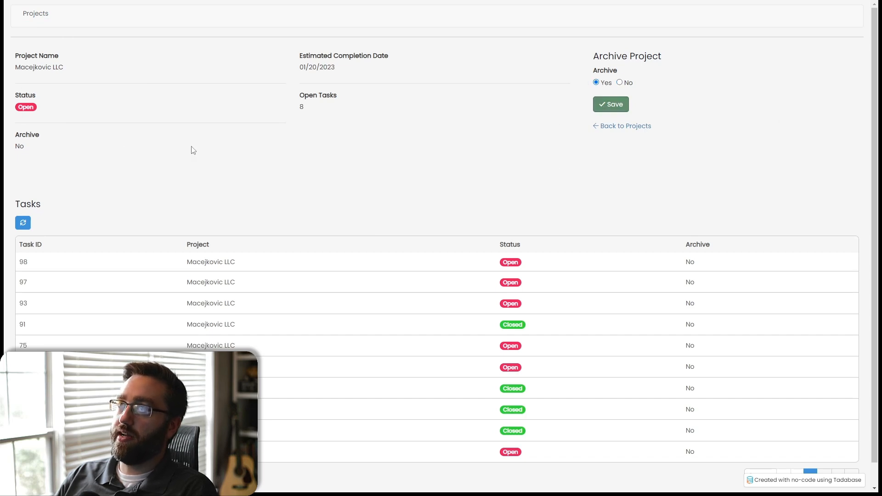
{"action": "left_click", "coordinate": [607, 108]}
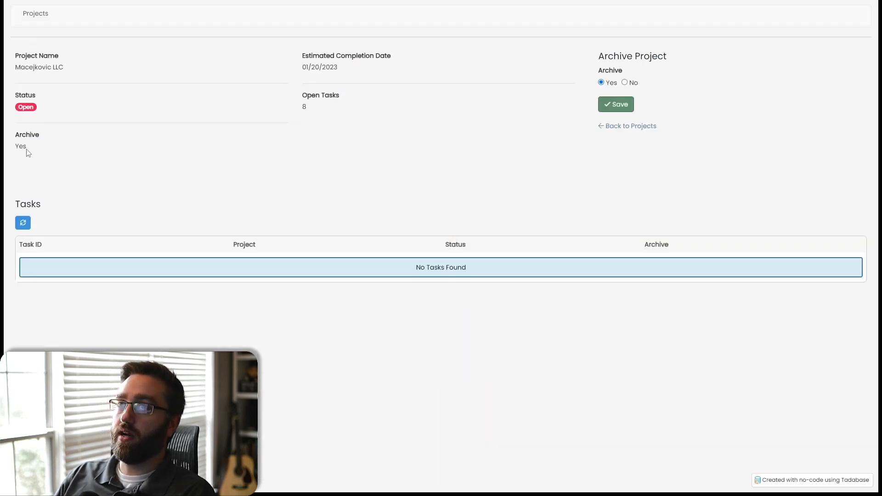
{"action": "left_click_drag", "start_coordinate": [27, 149], "coordinate": [15, 146]}
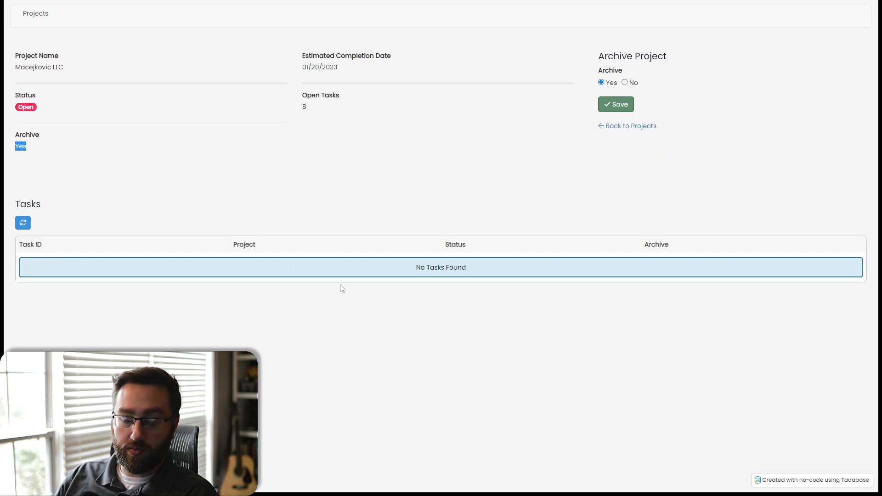
- Return to the projects list, open Tromp LLC's details and archive that project too
{"action": "left_click", "coordinate": [43, 18]}
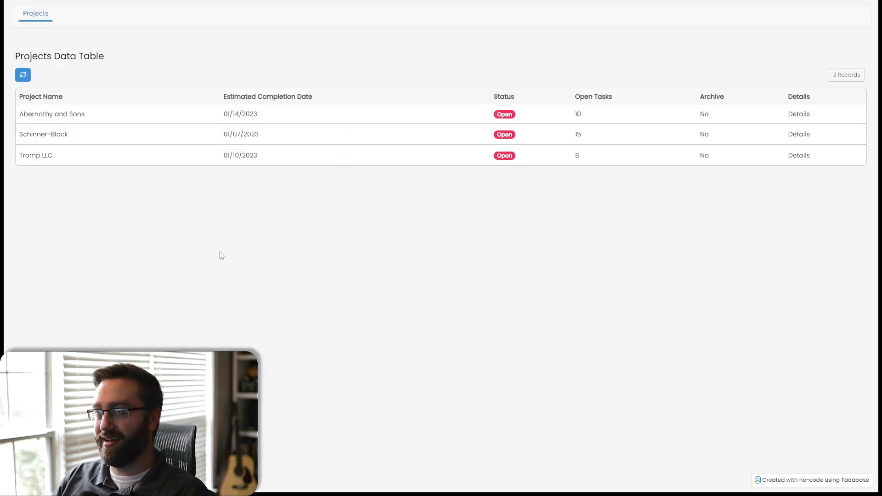
{"action": "left_click", "coordinate": [798, 156]}
{"action": "left_click", "coordinate": [596, 82]}
{"action": "left_click", "coordinate": [610, 104]}
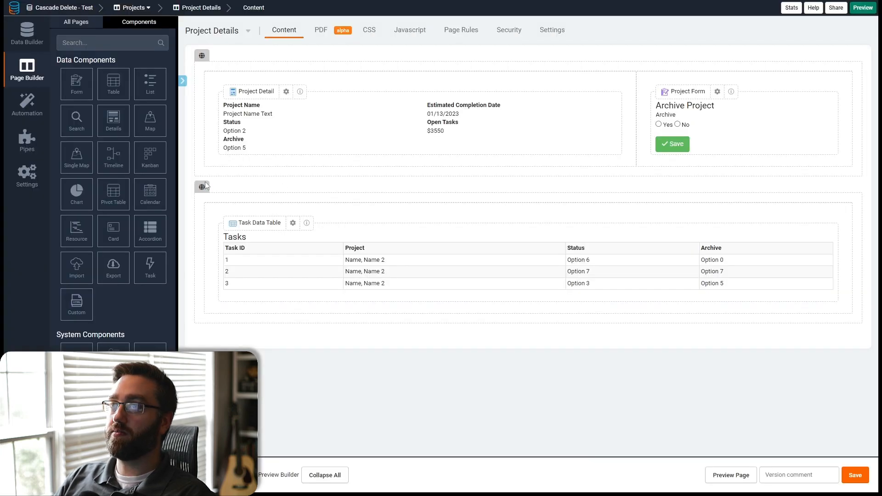
- Add a second record rule to the form that updates connected records in Tasks (Project), with a condition on Archive
{"action": "left_click", "coordinate": [713, 137]}
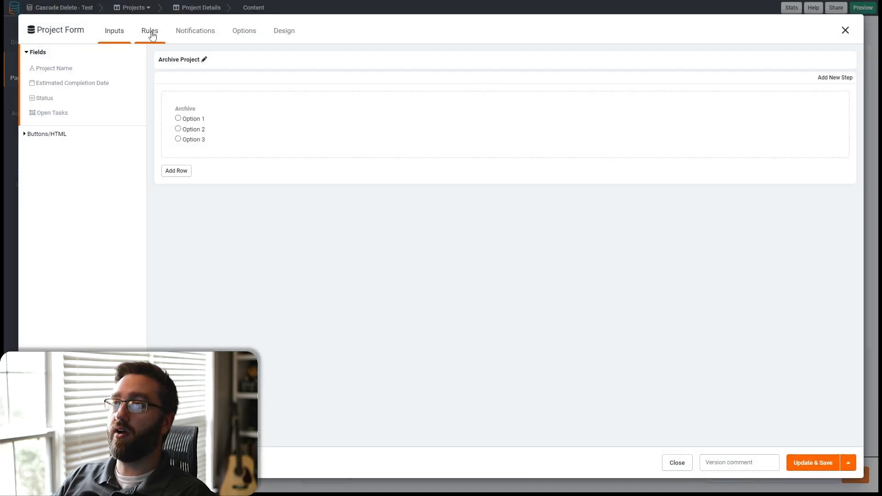
{"action": "left_click", "coordinate": [151, 32]}
{"action": "left_click", "coordinate": [98, 105]}
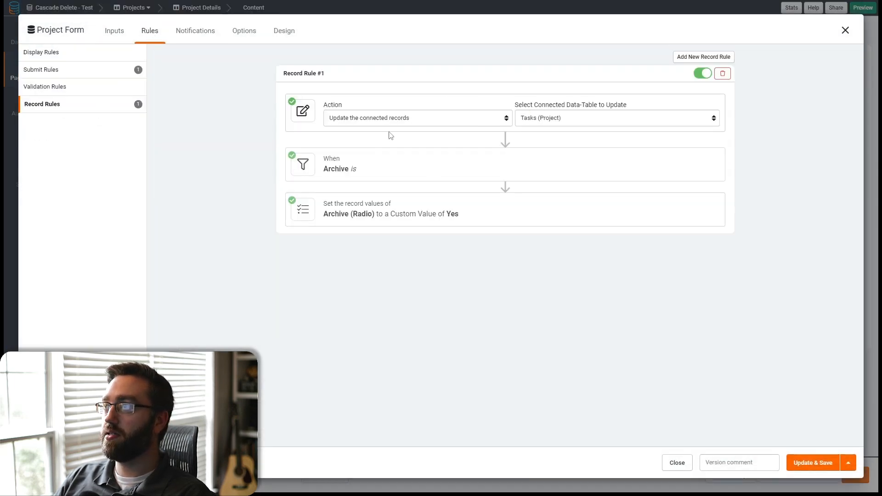
{"action": "left_click", "coordinate": [703, 57]}
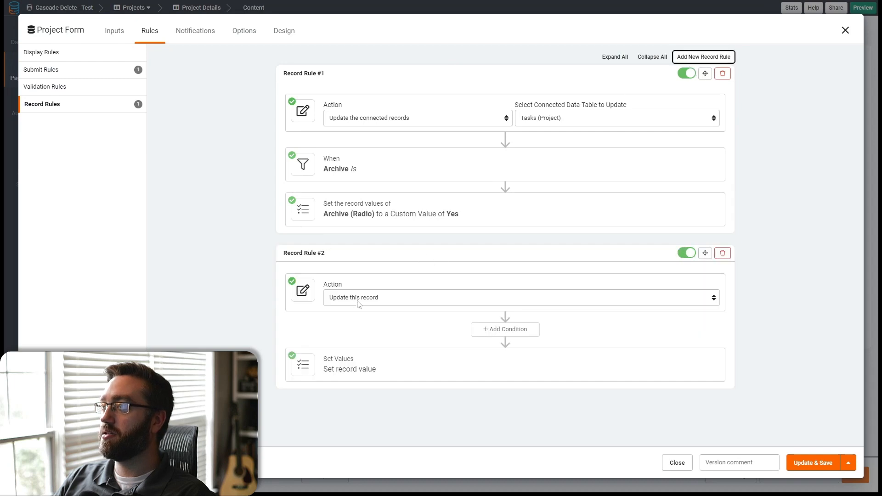
{"action": "left_click", "coordinate": [509, 331]}
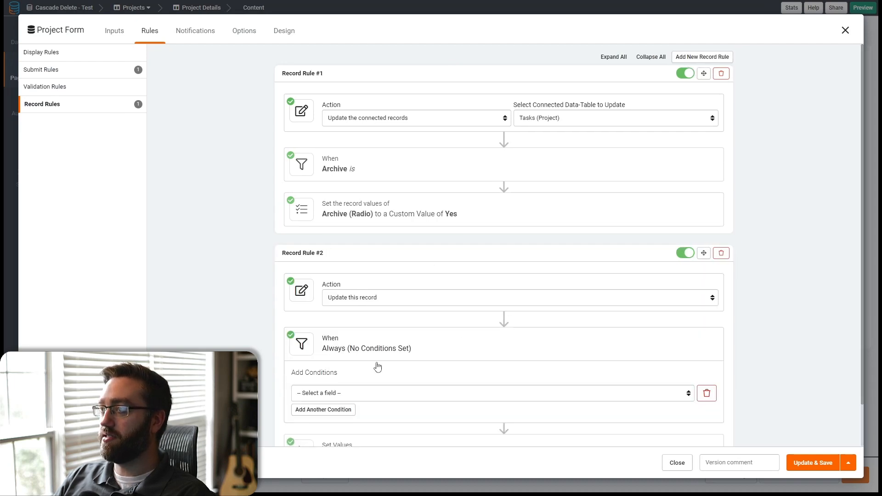
{"action": "left_click", "coordinate": [364, 392]}
{"action": "left_click", "coordinate": [306, 443]}
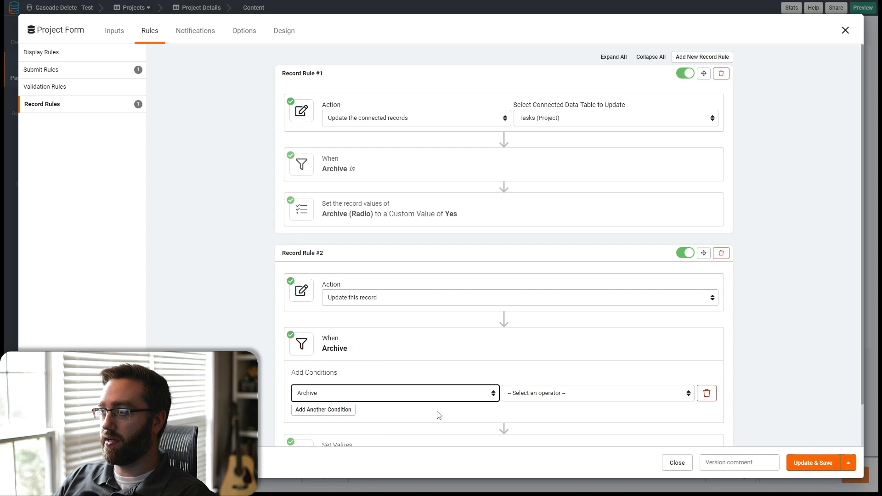
{"action": "left_click", "coordinate": [516, 394]}
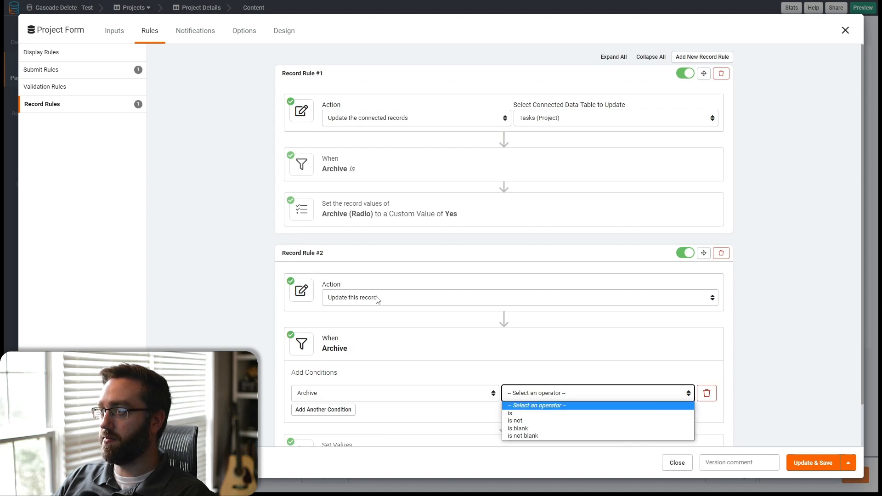
{"action": "left_click", "coordinate": [380, 298]}
{"action": "left_click", "coordinate": [368, 326]}
{"action": "left_click", "coordinate": [550, 301]}
{"action": "left_click", "coordinate": [549, 317]}
- Set the second rule's condition to Archive is No
{"action": "left_click", "coordinate": [516, 396]}
{"action": "left_click", "coordinate": [520, 414]}
{"action": "left_click", "coordinate": [669, 393]}
{"action": "left_click", "coordinate": [643, 410]}
- Make the second rule set the tasks' Archive (Radio) to a custom value of No, and save the form
{"action": "scroll", "coordinate": [349, 404], "scroll_direction": "down", "scroll_amount": 1}
{"action": "left_click", "coordinate": [345, 408]}
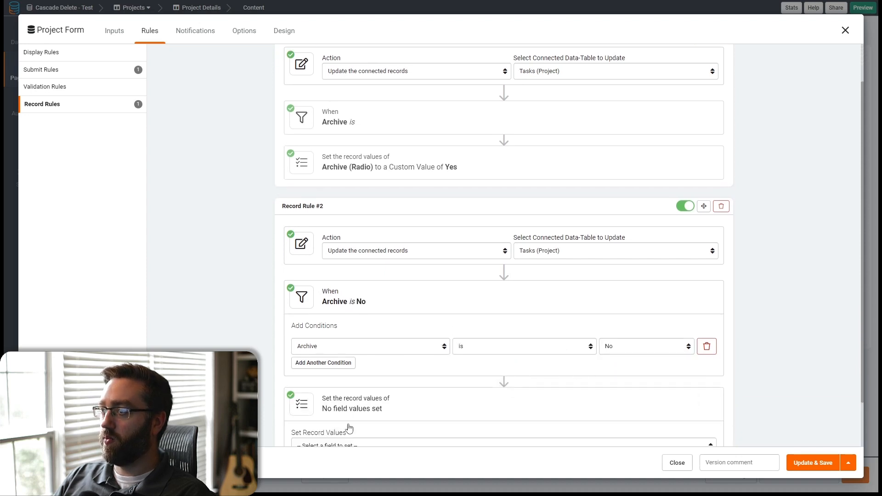
{"action": "scroll", "coordinate": [345, 408], "scroll_direction": "down", "scroll_amount": 1}
{"action": "left_click", "coordinate": [336, 393]}
{"action": "left_click", "coordinate": [363, 426]}
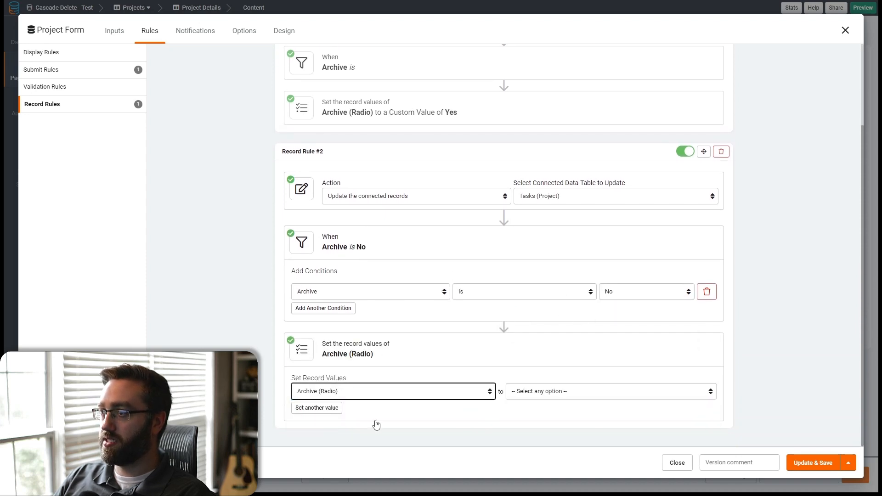
{"action": "left_click", "coordinate": [533, 393]}
{"action": "left_click", "coordinate": [535, 407]}
{"action": "left_click", "coordinate": [622, 398]}
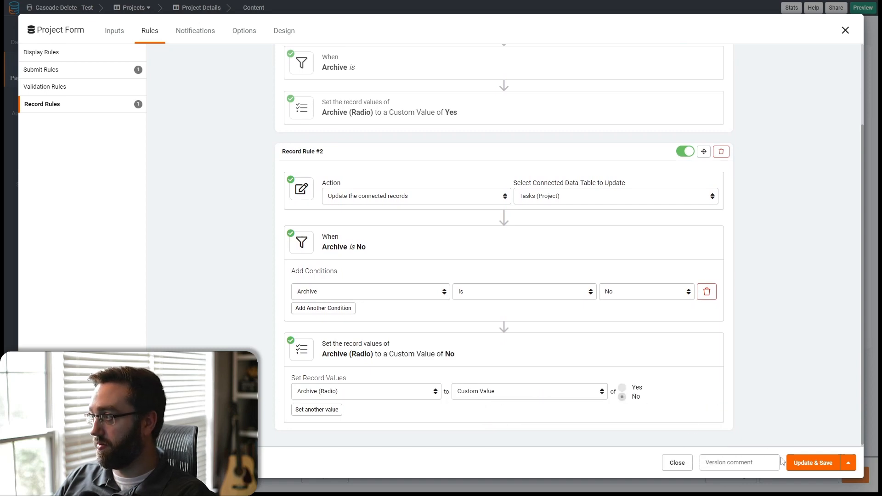
{"action": "left_click", "coordinate": [800, 463]}
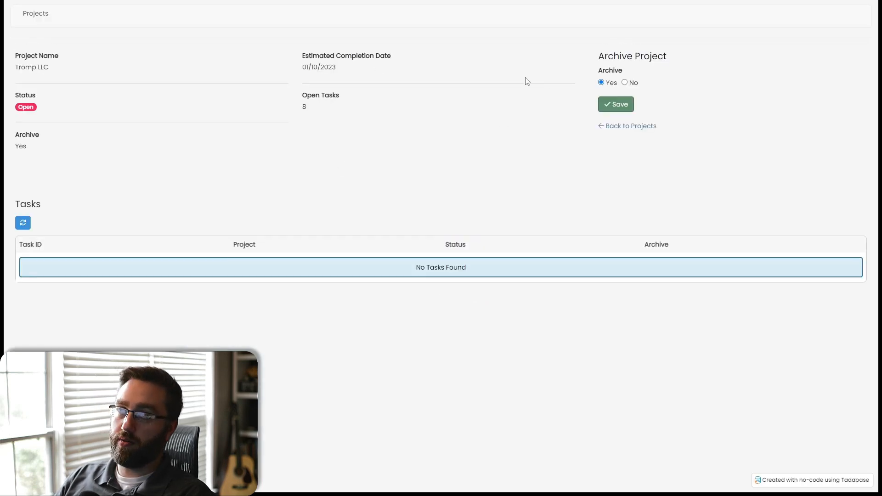
- In the live app, unarchive the Tromp LLC project by saving Archive as No
{"action": "left_click", "coordinate": [624, 83]}
{"action": "left_click", "coordinate": [617, 104]}
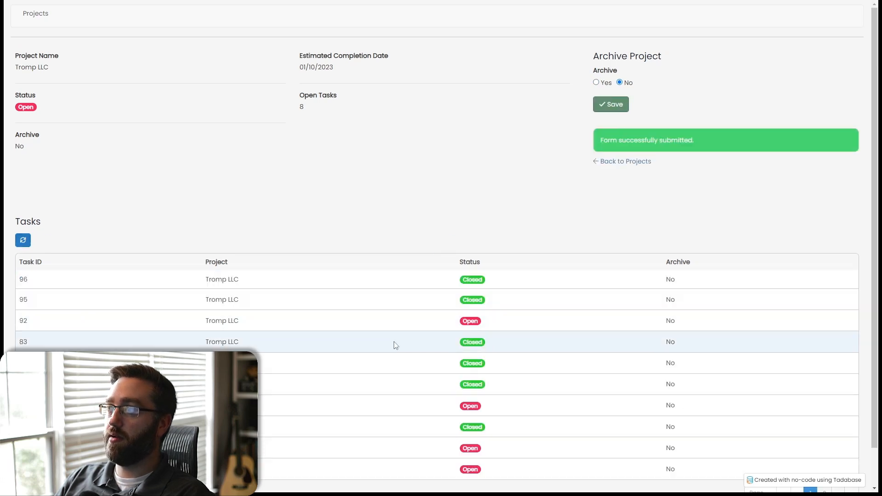
{"action": "scroll", "coordinate": [396, 345], "scroll_direction": "down", "scroll_amount": 2}
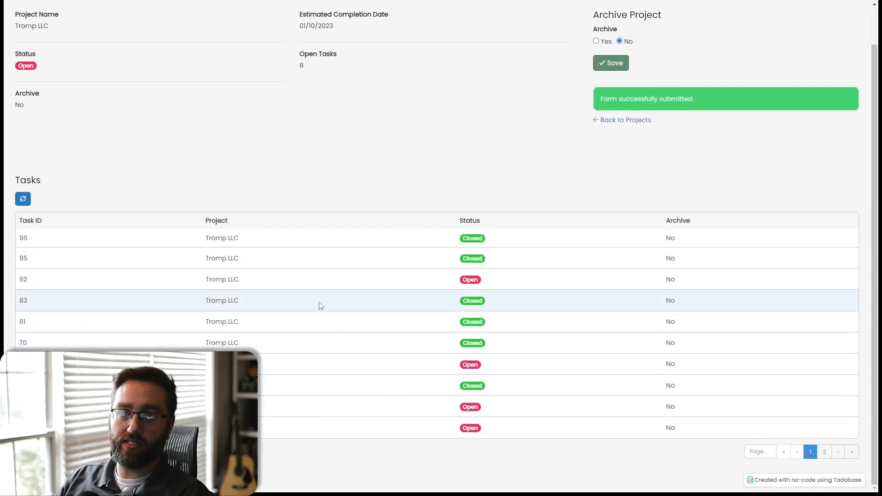
{"action": "scroll", "coordinate": [321, 306], "scroll_direction": "up", "scroll_amount": 2}
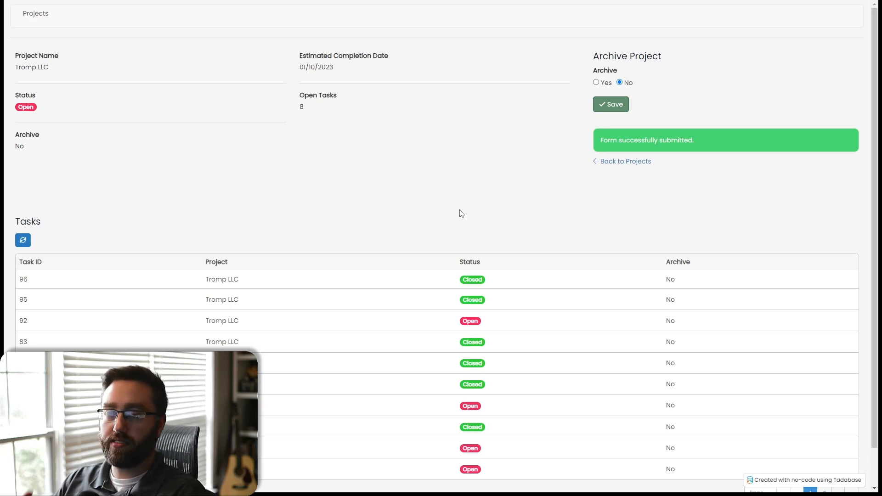
- Open the Automation scheduled tasks and delete the existing task named test
{"action": "key", "text": "ctrl+Tab"}
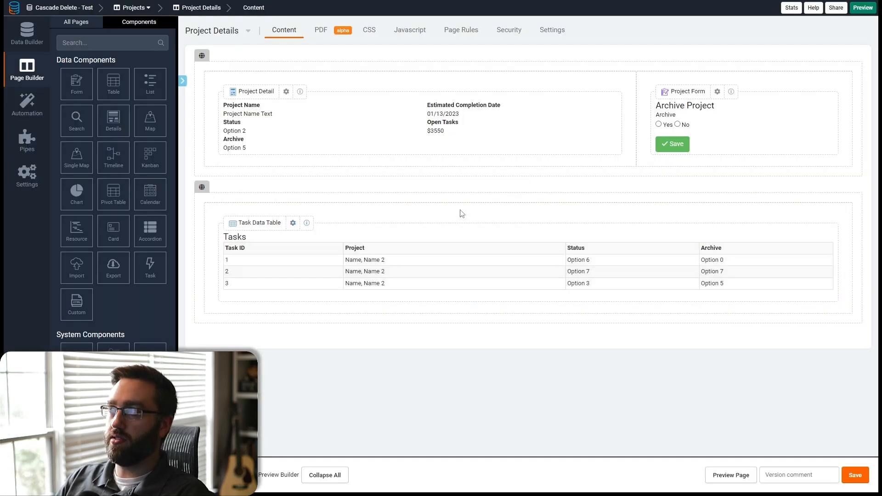
{"action": "left_click", "coordinate": [27, 102]}
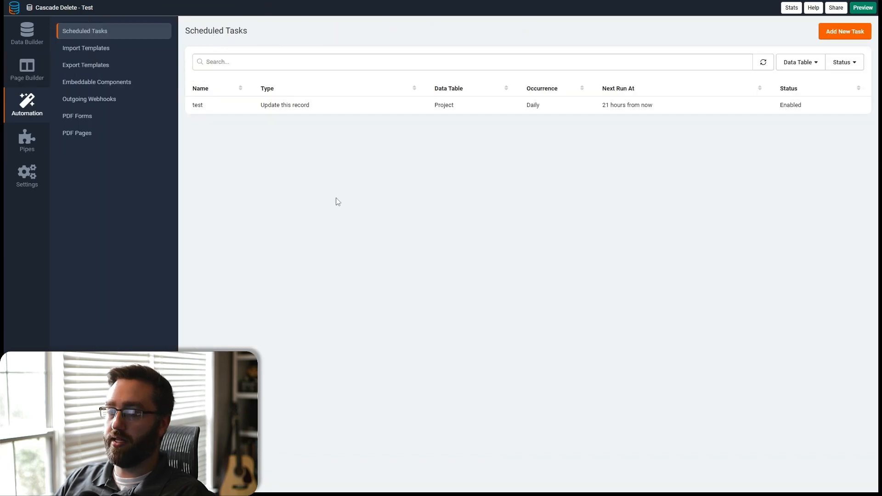
{"action": "left_click", "coordinate": [244, 115]}
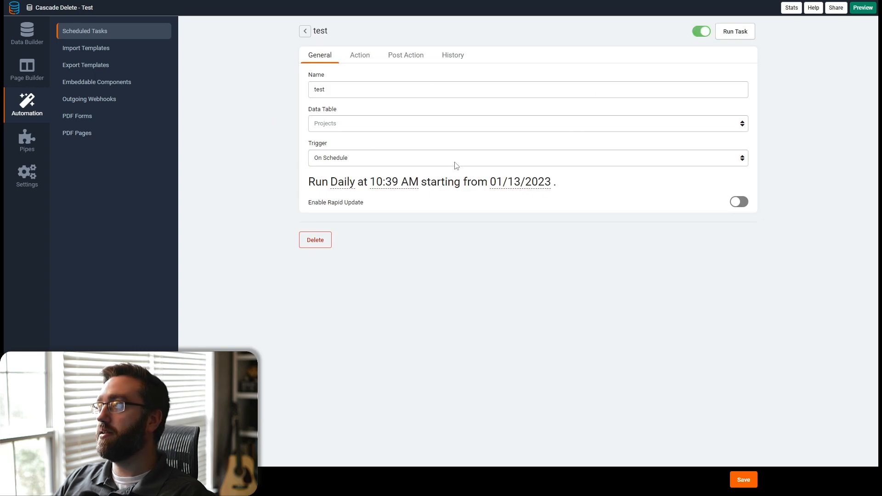
{"action": "left_click", "coordinate": [325, 235]}
{"action": "left_click", "coordinate": [566, 274]}
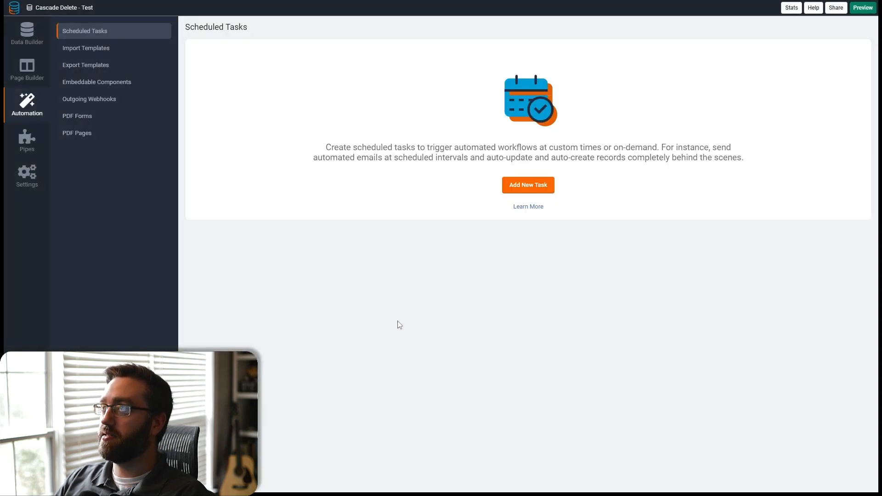
- Create a new scheduled task named Delete Archived Projects on the Projects data table
{"action": "left_click", "coordinate": [523, 185]}
{"action": "left_click", "coordinate": [332, 81]}
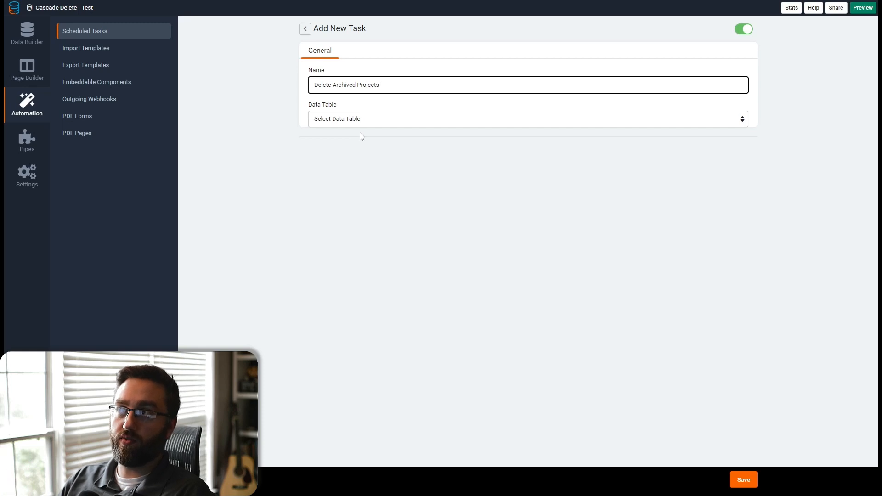
{"action": "left_click", "coordinate": [362, 120]}
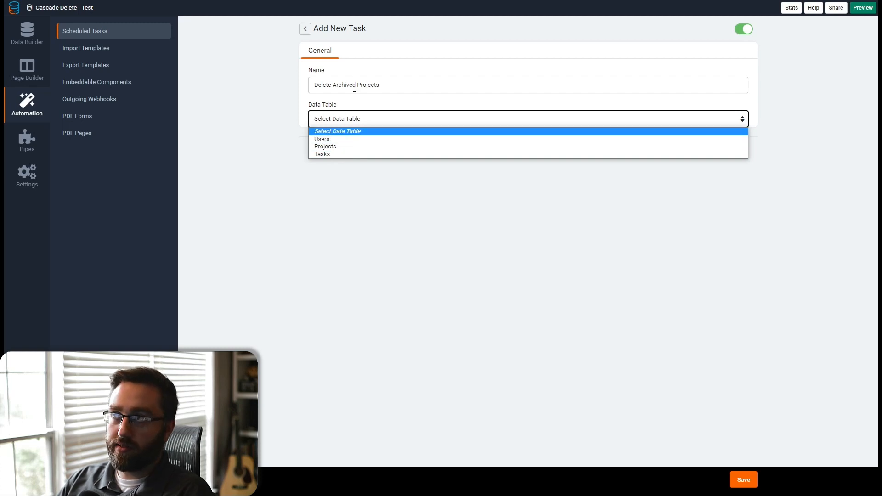
{"action": "left_click", "coordinate": [332, 146]}
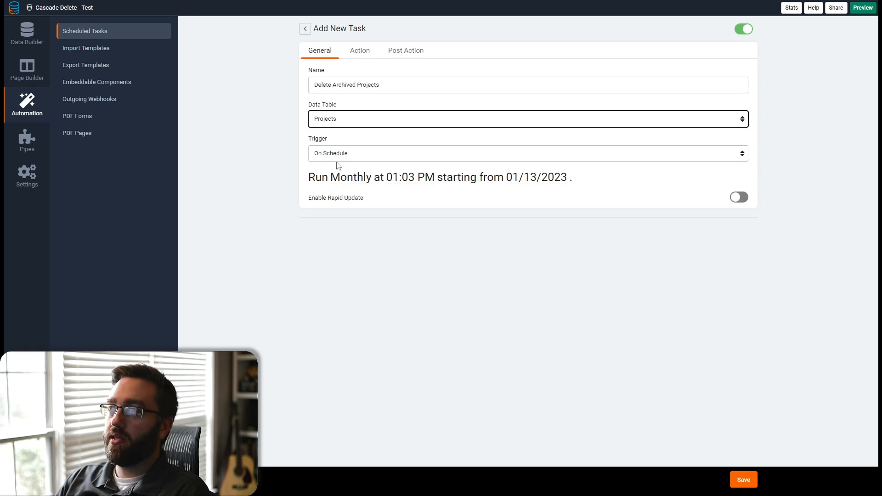
- Schedule the task to run Daily at 12:01 AM
{"action": "left_click", "coordinate": [357, 182]}
{"action": "left_click", "coordinate": [360, 199]}
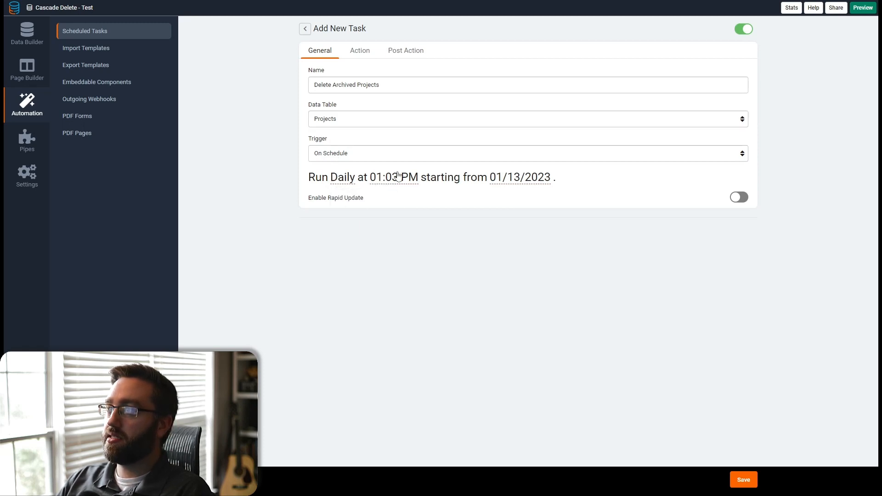
{"action": "left_click", "coordinate": [397, 177]}
{"action": "left_click_drag", "start_coordinate": [388, 210], "coordinate": [380, 212]}
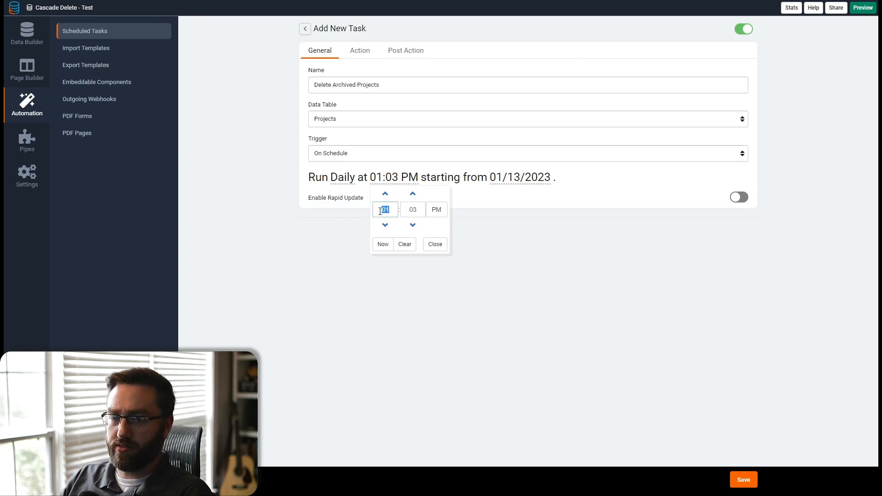
{"action": "type", "text": "12"}
{"action": "key", "text": "Tab"}
{"action": "type", "text": "01"}
{"action": "left_click", "coordinate": [436, 210]}
{"action": "left_click", "coordinate": [446, 255]}
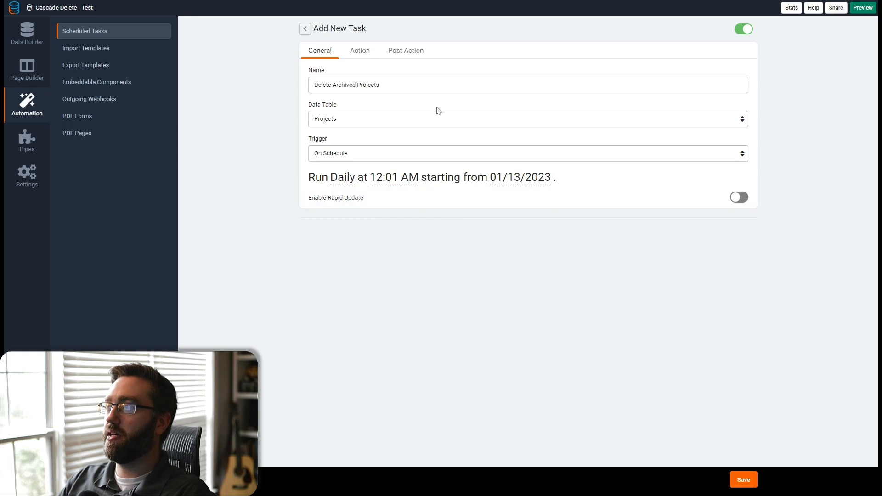
- Keep the task's action as Update this record and save the task
{"action": "left_click", "coordinate": [360, 52]}
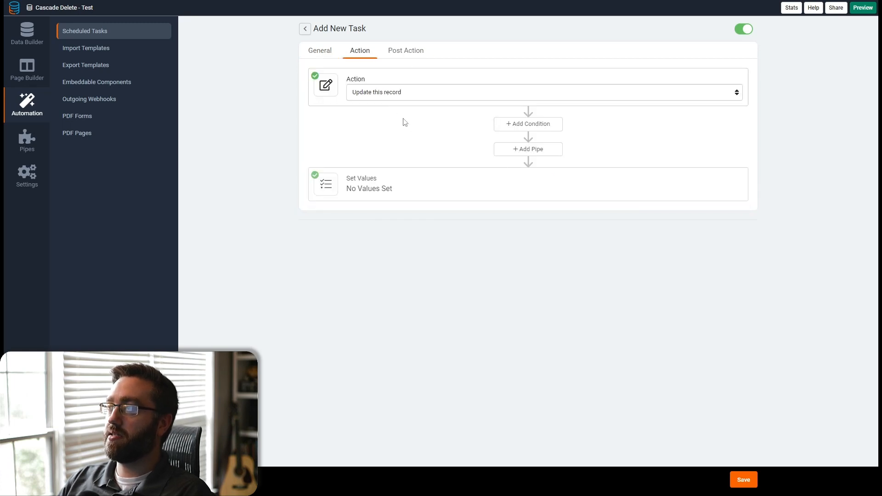
{"action": "left_click", "coordinate": [376, 89]}
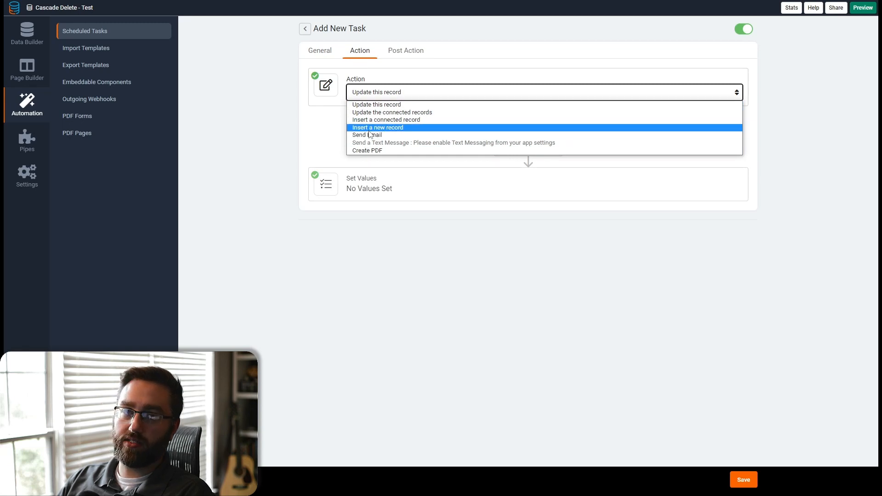
{"action": "left_click", "coordinate": [297, 146]}
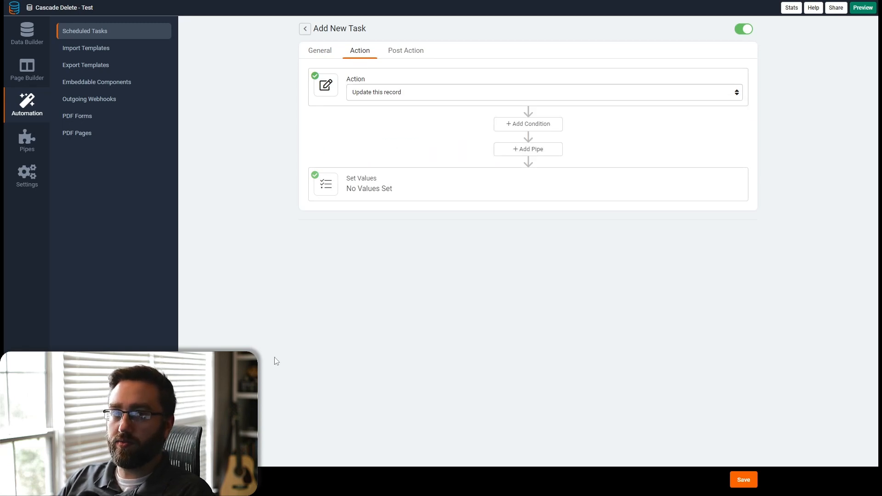
{"action": "left_click", "coordinate": [744, 480]}
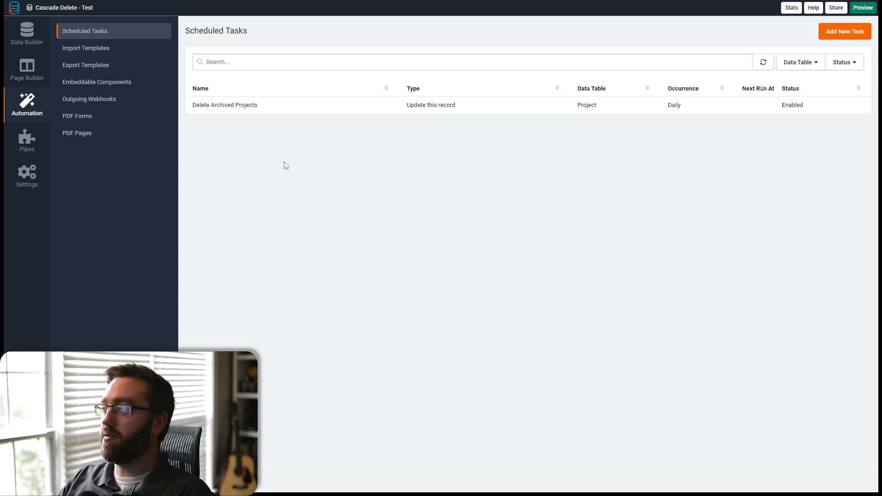
- Install the Tadabase Rest API pipe, leaving App ID, App Key and App Secret defaults empty
{"action": "left_click", "coordinate": [27, 140]}
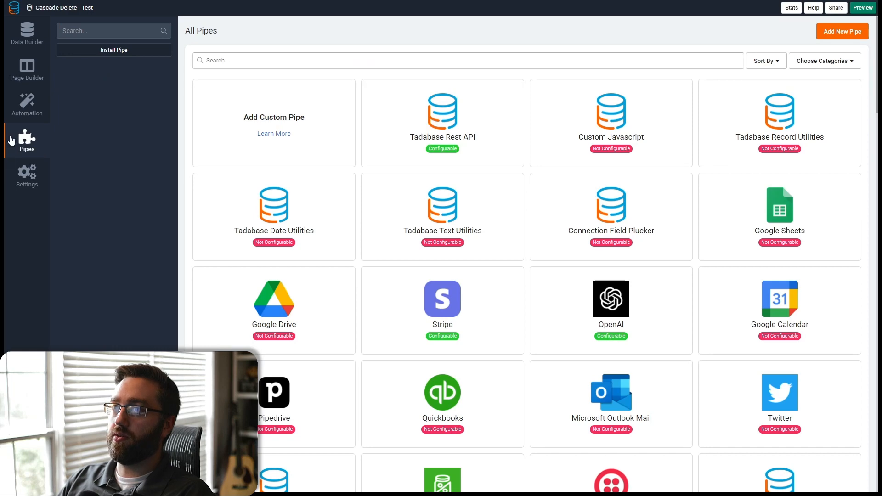
{"action": "left_click", "coordinate": [429, 124]}
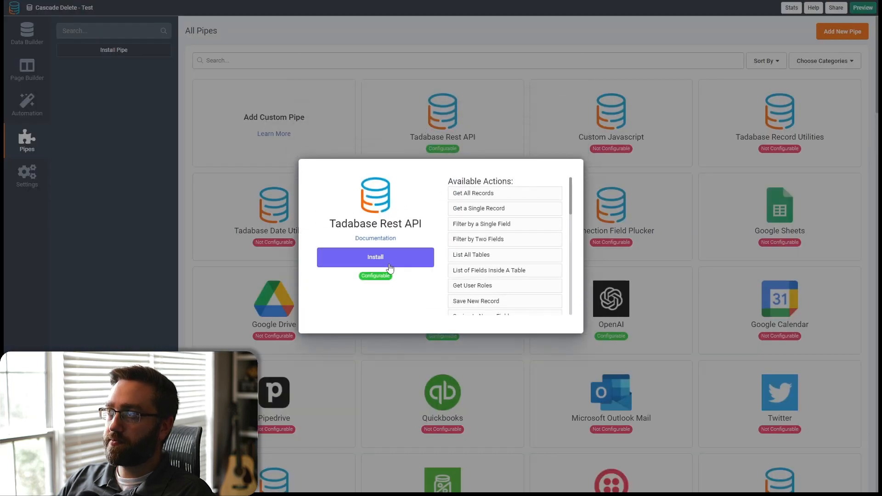
{"action": "left_click", "coordinate": [361, 264]}
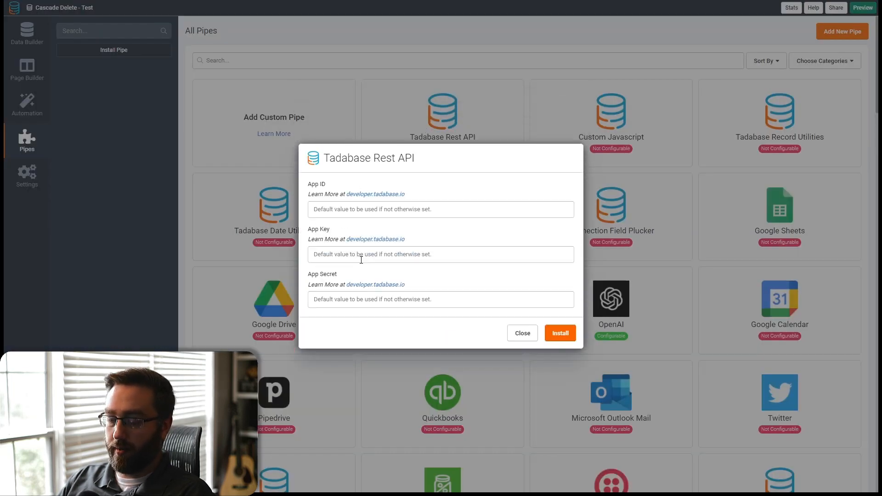
{"action": "left_click", "coordinate": [557, 337]}
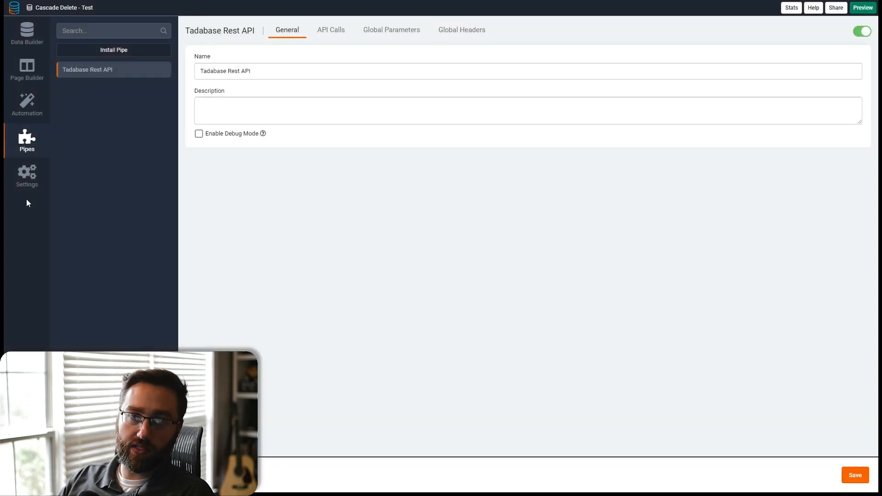
- Examine the installed pipe's Delete Record call, including its parameters and response fields
{"action": "left_click", "coordinate": [23, 183]}
{"action": "left_click", "coordinate": [86, 268]}
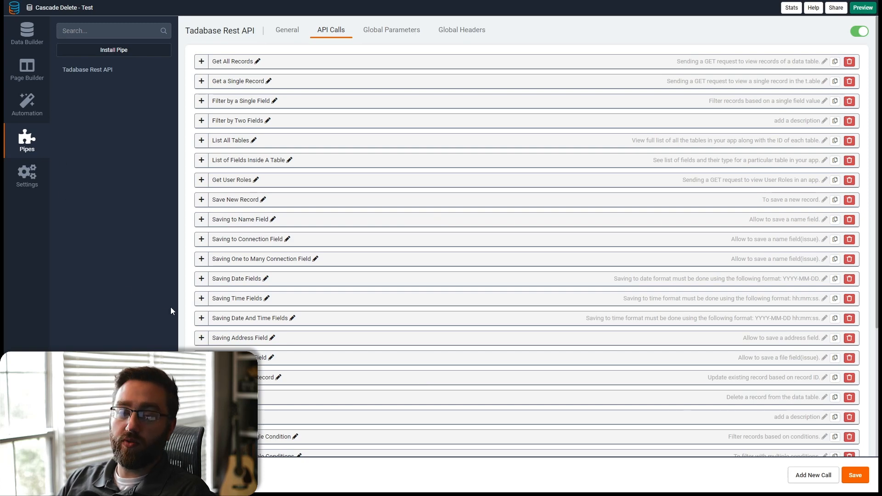
{"action": "scroll", "coordinate": [250, 330], "scroll_direction": "down", "scroll_amount": 5}
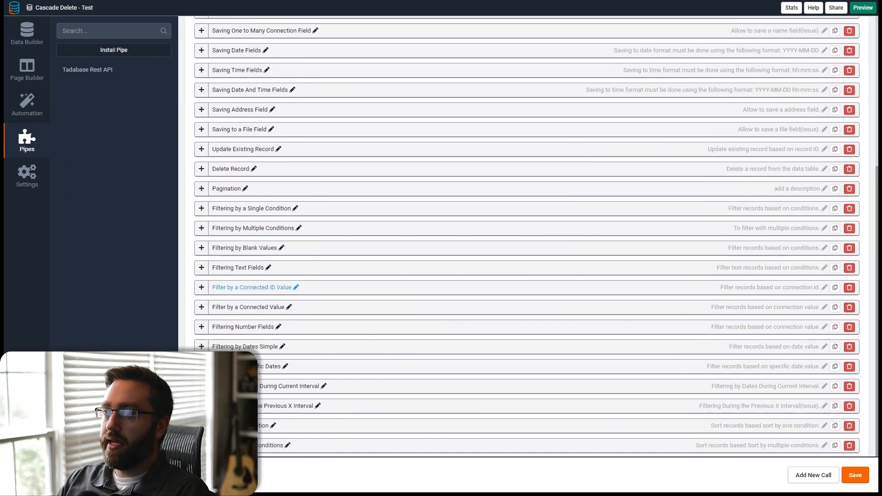
{"action": "scroll", "coordinate": [221, 248], "scroll_direction": "up", "scroll_amount": 1}
{"action": "left_click", "coordinate": [202, 213]}
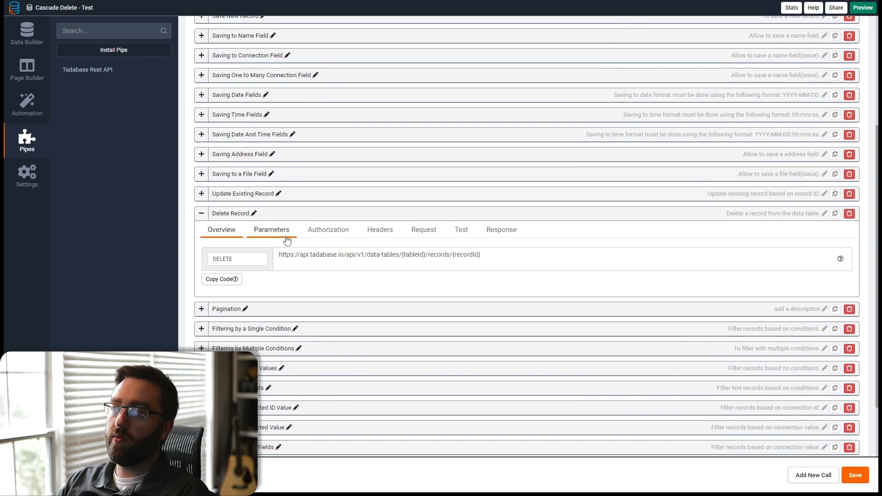
{"action": "left_click", "coordinate": [271, 230]}
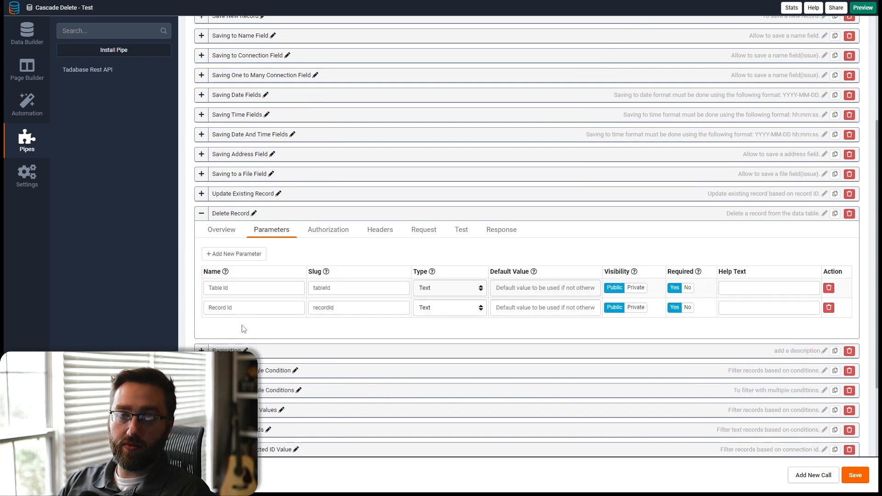
{"action": "left_click_drag", "start_coordinate": [228, 288], "coordinate": [209, 308]}
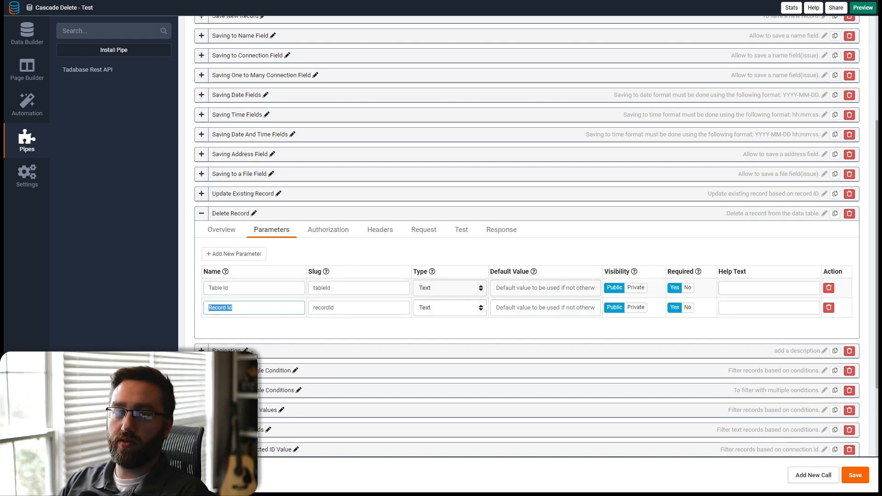
{"action": "left_click", "coordinate": [489, 233]}
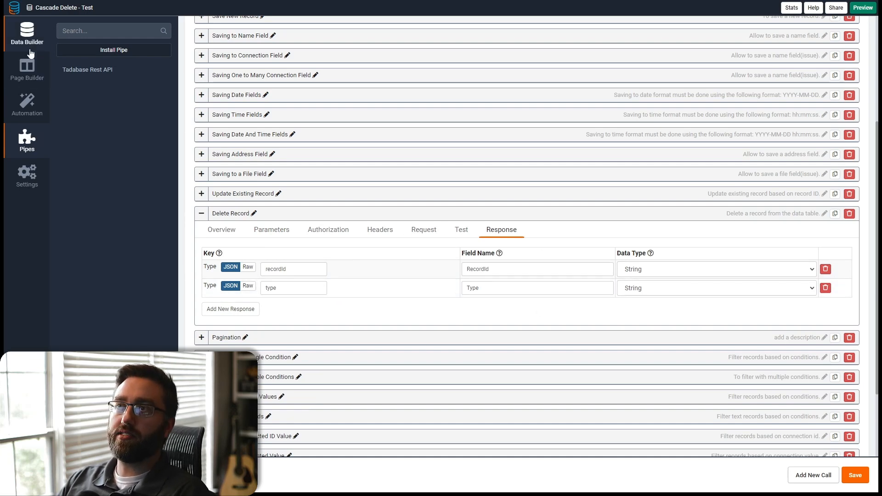
- Add a text field named Pipe Response to the Projects table
{"action": "left_click", "coordinate": [26, 37]}
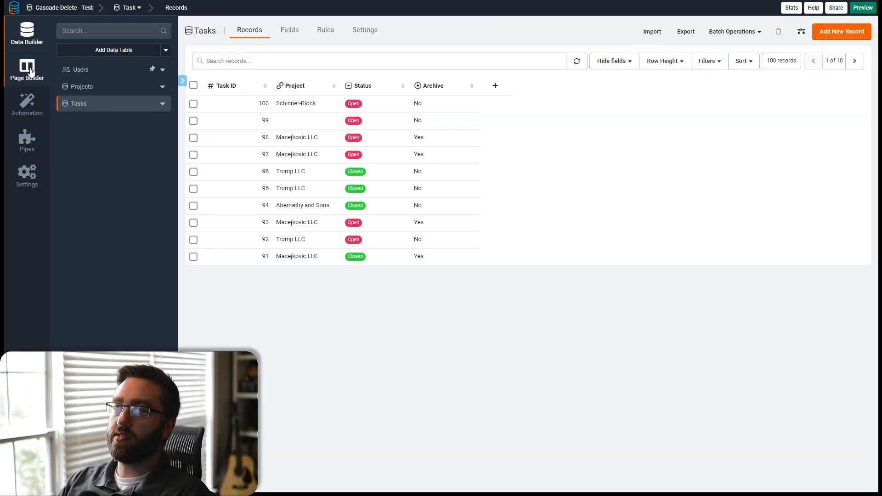
{"action": "left_click", "coordinate": [86, 87]}
{"action": "left_click", "coordinate": [301, 39]}
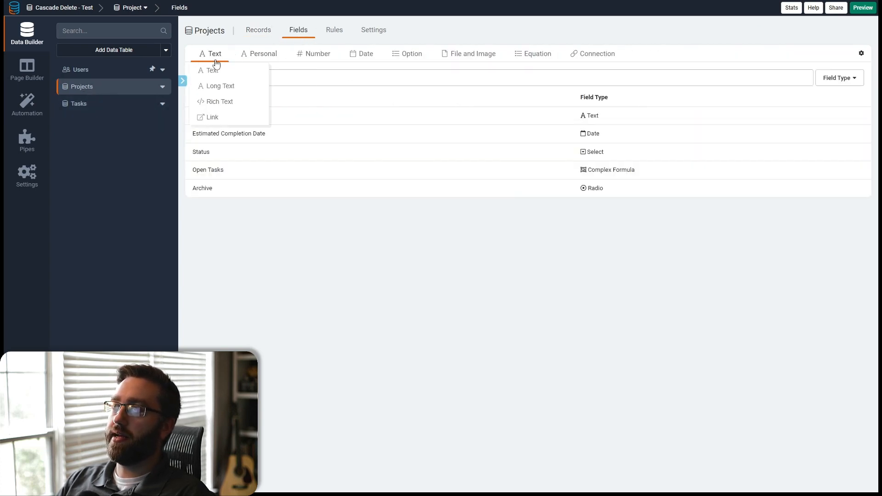
{"action": "left_click", "coordinate": [213, 72]}
{"action": "key", "text": "ctrl+a"}
{"action": "type", "text": "Pipe"}
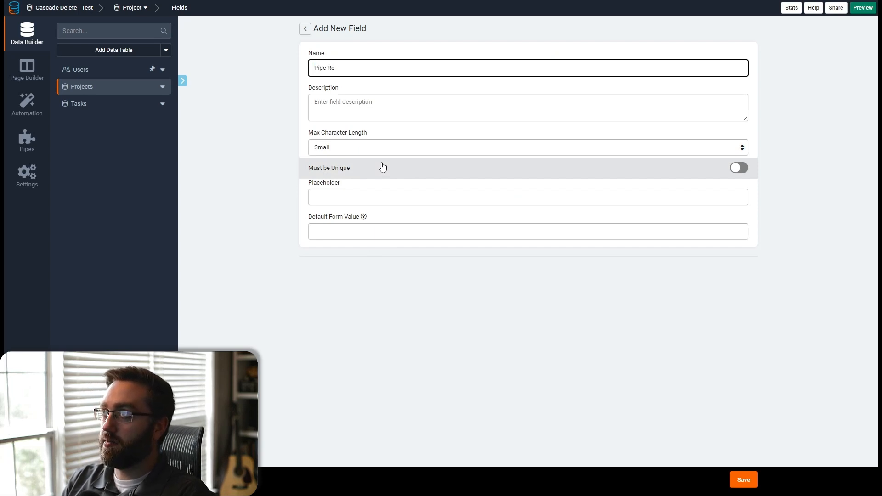
{"action": "left_click", "coordinate": [741, 481]}
- Add a text field named Pipe Response to the Tasks table and return to its records
{"action": "left_click", "coordinate": [99, 105]}
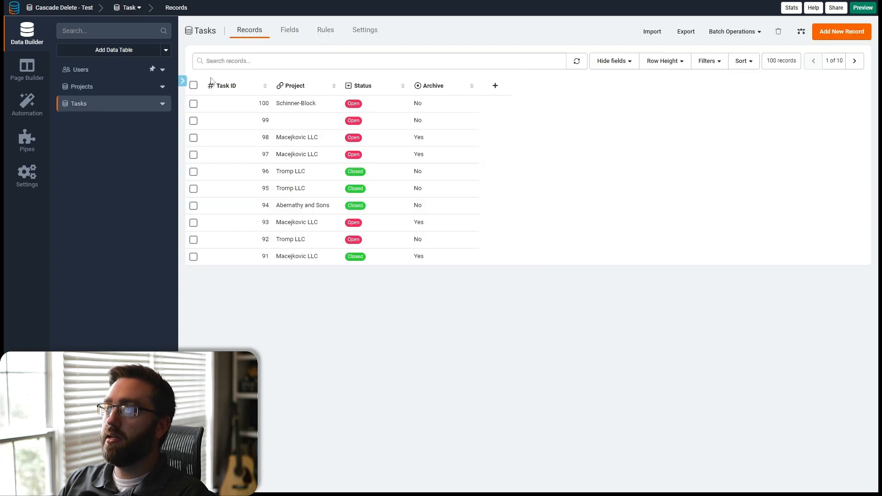
{"action": "left_click", "coordinate": [289, 32]}
{"action": "left_click", "coordinate": [205, 56]}
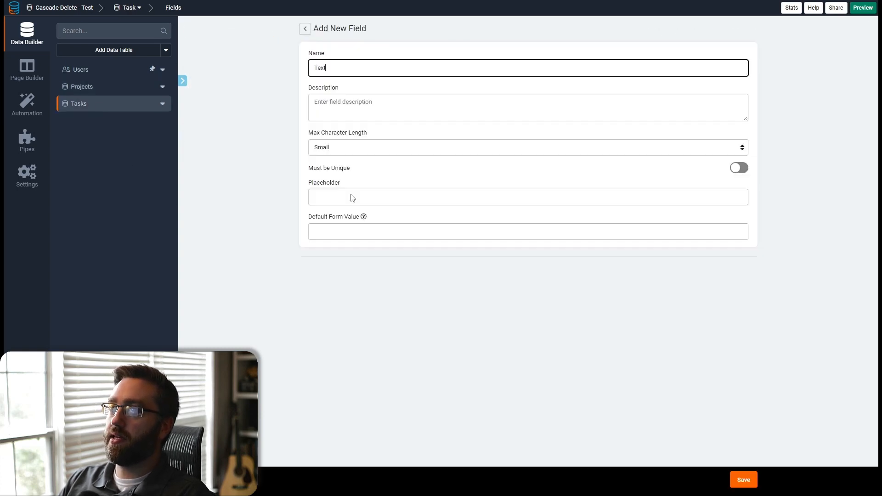
{"action": "key", "text": "ctrl+a"}
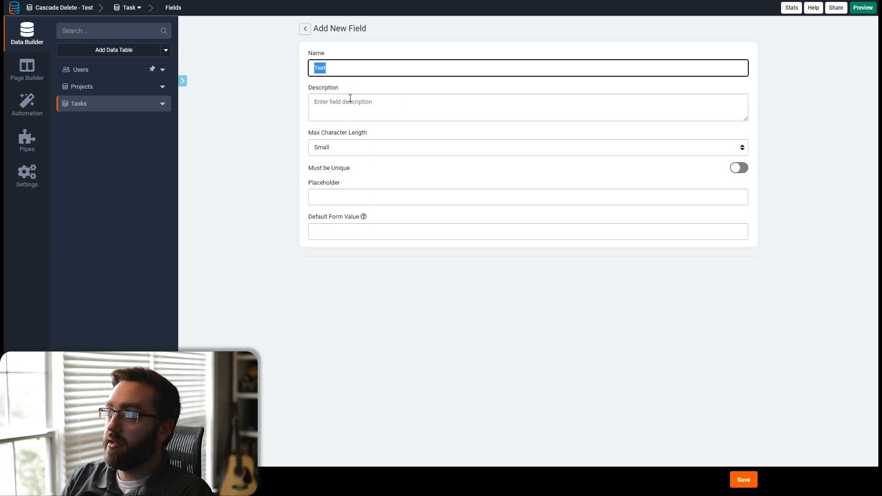
{"action": "type", "text": "Pipe RE"}
{"action": "key", "text": "BackSpace"}
{"action": "type", "text": "es"}
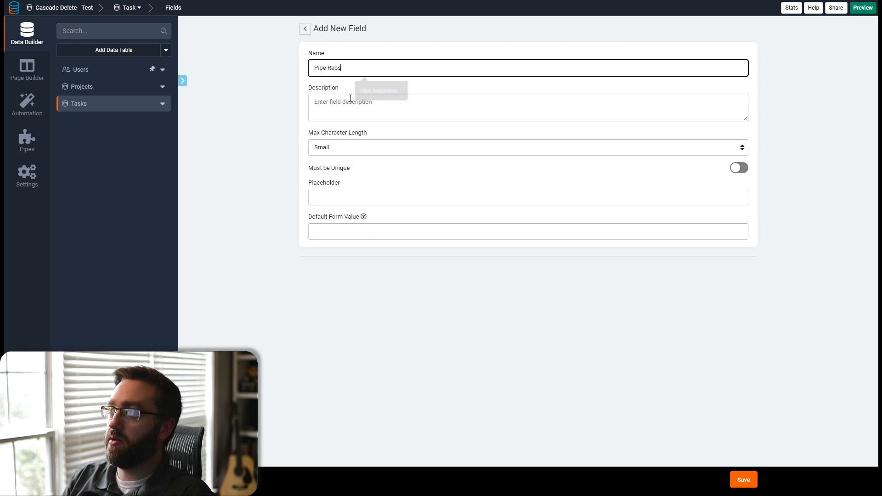
{"action": "type", "text": "ponse"}
{"action": "left_click", "coordinate": [740, 481]}
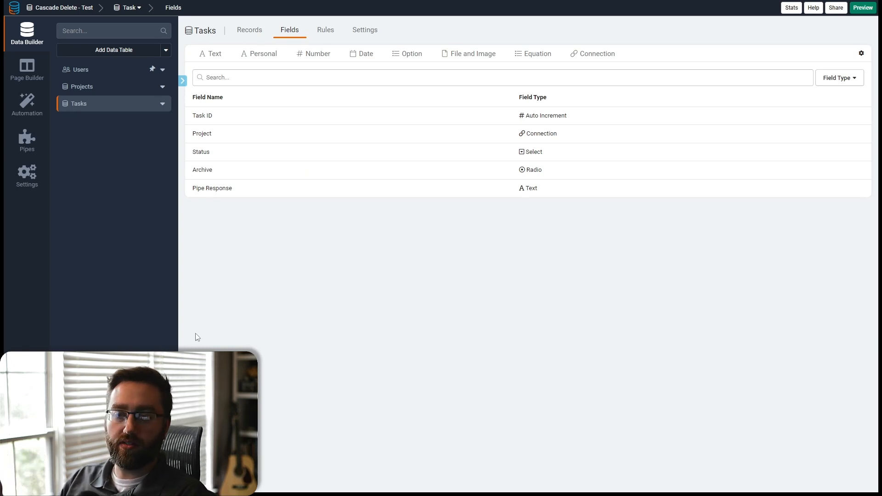
{"action": "left_click", "coordinate": [249, 30]}
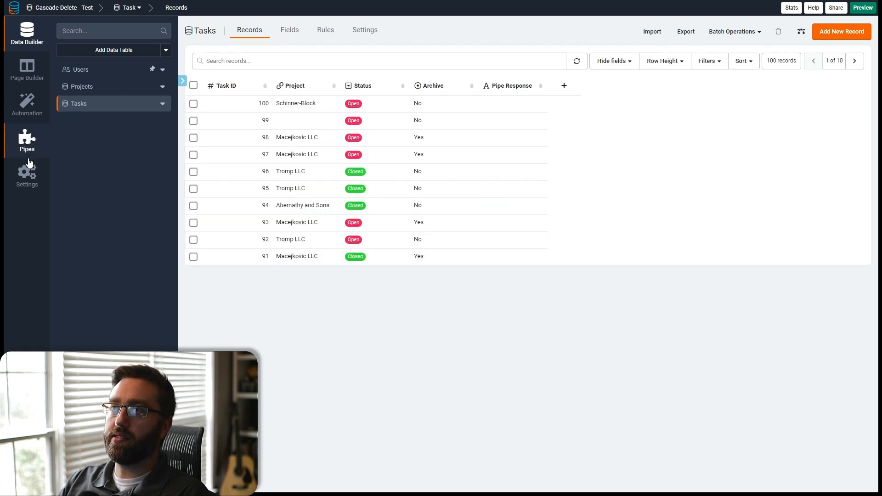
- Reopen the Delete Archived Projects task's action and add a condition that Archive is Yes
{"action": "left_click", "coordinate": [27, 142]}
{"action": "left_click", "coordinate": [27, 105]}
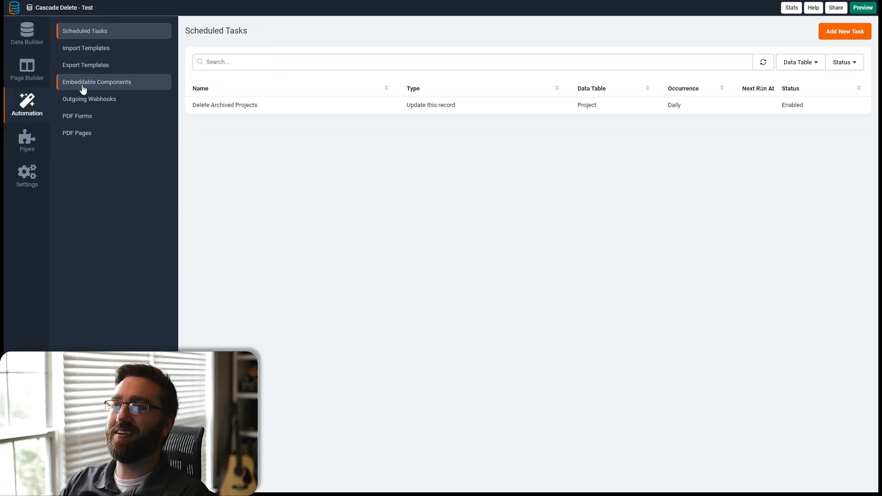
{"action": "left_click", "coordinate": [298, 109]}
{"action": "left_click", "coordinate": [360, 55]}
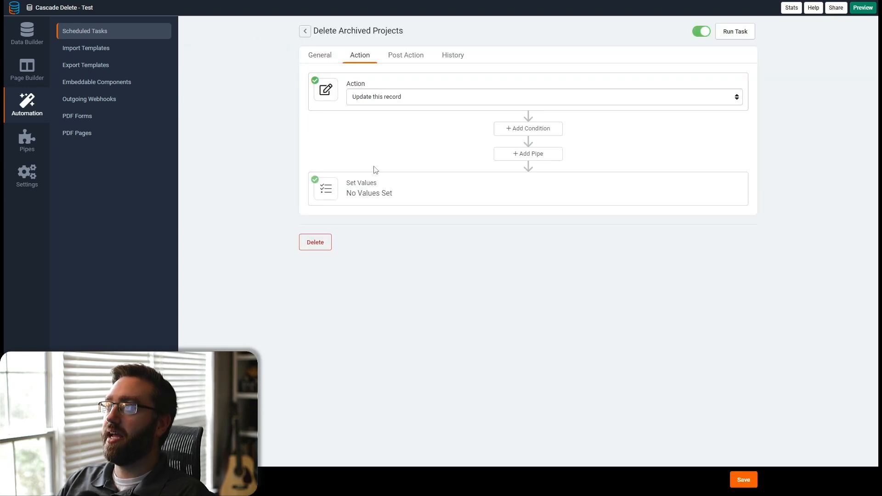
{"action": "left_click", "coordinate": [374, 99]}
{"action": "left_click", "coordinate": [366, 111]}
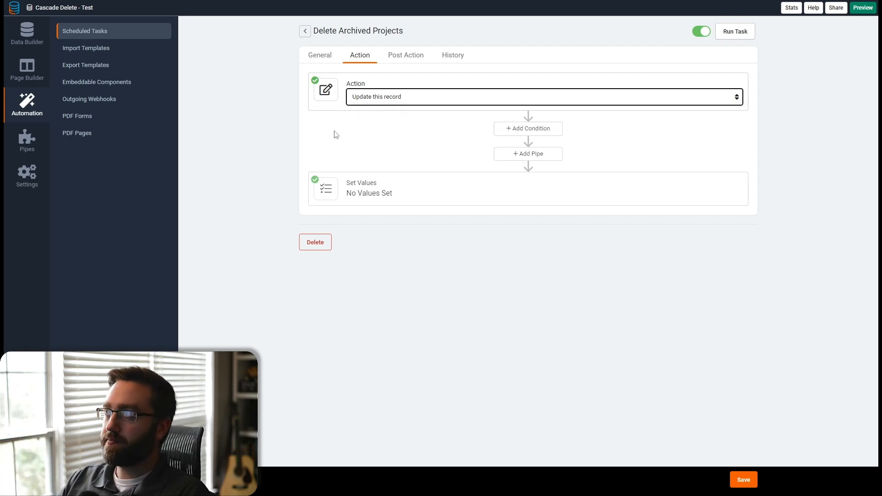
{"action": "left_click", "coordinate": [506, 130]}
{"action": "left_click", "coordinate": [337, 193]}
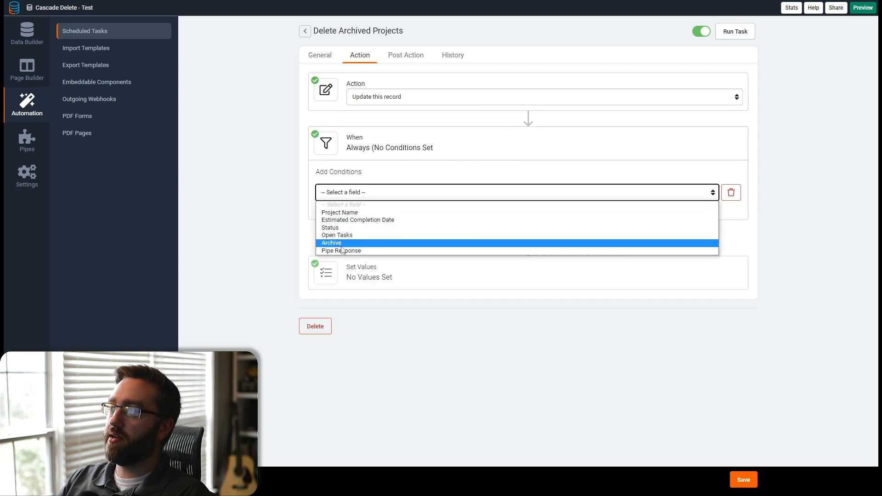
{"action": "left_click", "coordinate": [331, 243]}
{"action": "left_click", "coordinate": [599, 193]}
{"action": "key", "text": "Escape"}
{"action": "key", "text": "Down"}
{"action": "left_click", "coordinate": [671, 192]}
{"action": "left_click", "coordinate": [638, 209]}
- Finish the Archive condition and trigger the Tadabase Rest API pipe using its Delete Record method
{"action": "left_click", "coordinate": [524, 238]}
{"action": "left_click", "coordinate": [324, 297]}
{"action": "left_click", "coordinate": [339, 314]}
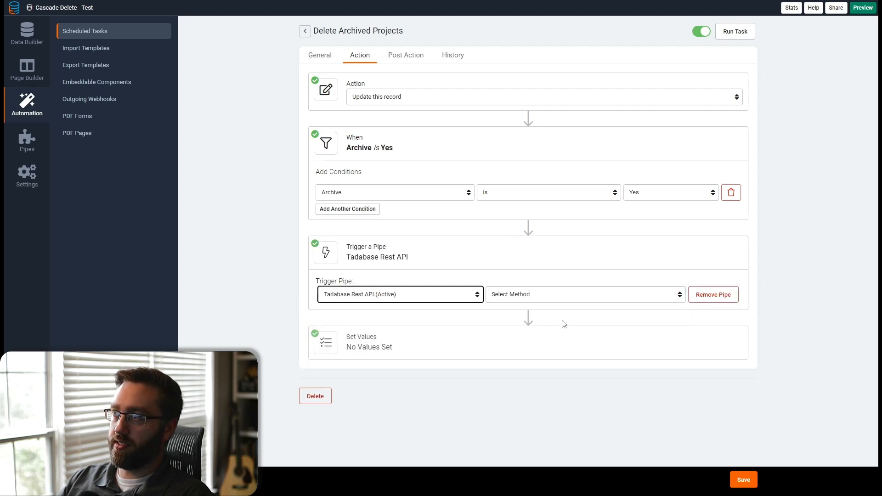
{"action": "left_click", "coordinate": [547, 299]}
{"action": "left_click", "coordinate": [497, 442]}
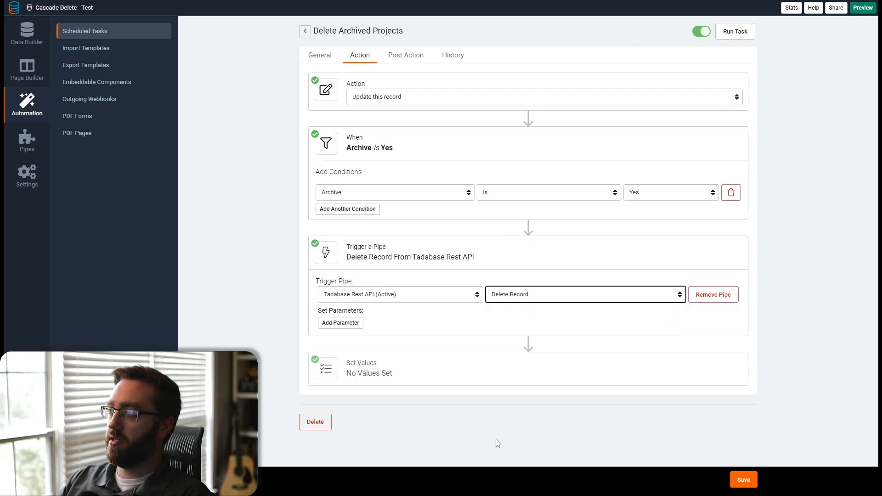
- Add pipe parameters mapping Table Id to the record's Table ID and Record Id to the record's Record ID
{"action": "left_click", "coordinate": [340, 322]}
{"action": "left_click", "coordinate": [340, 324]}
{"action": "left_click", "coordinate": [345, 345]}
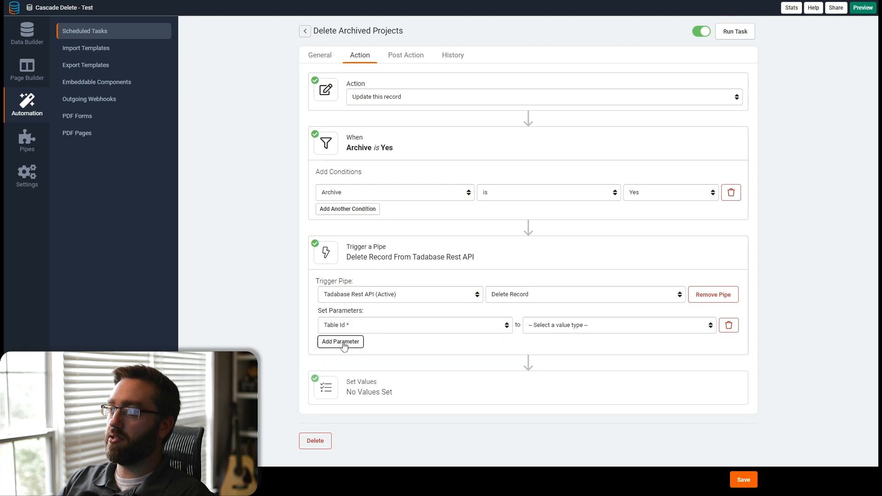
{"action": "left_click", "coordinate": [343, 346]}
{"action": "left_click", "coordinate": [344, 345]}
{"action": "left_click", "coordinate": [340, 363]}
{"action": "left_click", "coordinate": [557, 325]}
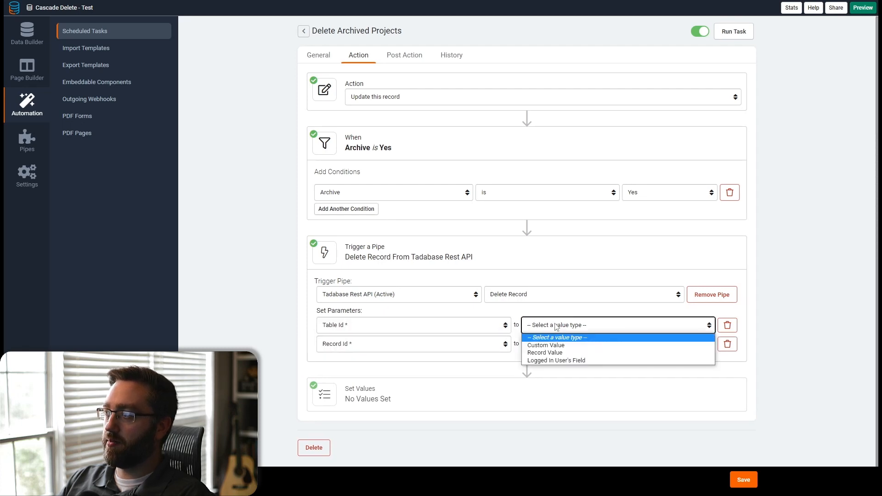
{"action": "left_click", "coordinate": [544, 353]}
{"action": "left_click", "coordinate": [620, 326]}
{"action": "left_click", "coordinate": [587, 354]}
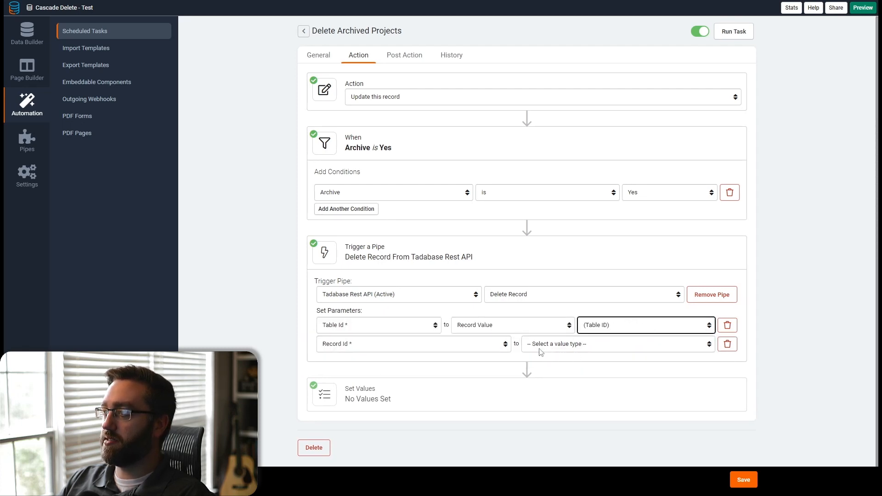
{"action": "left_click", "coordinate": [540, 351]}
{"action": "left_click", "coordinate": [544, 363]}
{"action": "left_click", "coordinate": [597, 348]}
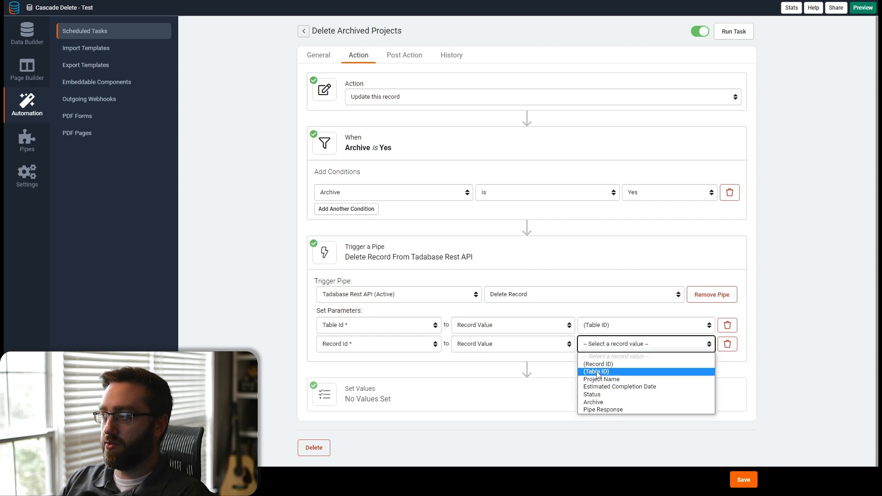
{"action": "left_click", "coordinate": [598, 363]}
- Set the Pipe Response field to the pipe response's RecordId value and save the task
{"action": "left_click", "coordinate": [371, 395]}
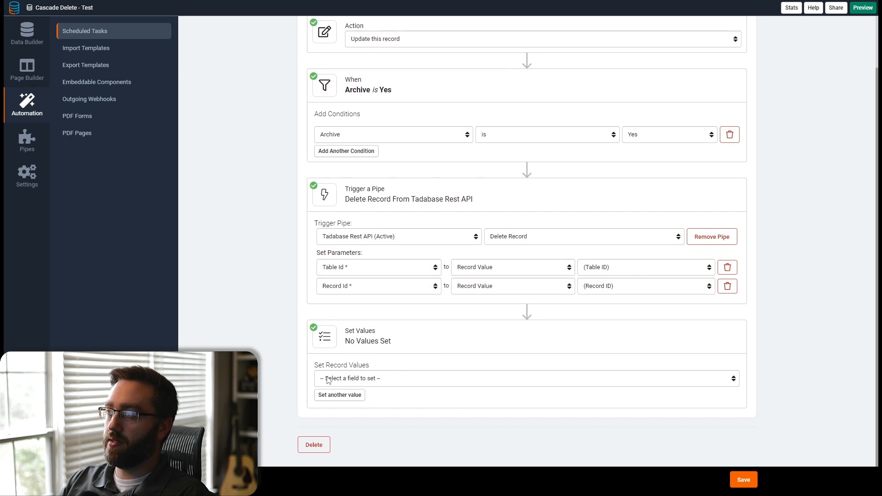
{"action": "left_click", "coordinate": [529, 381]}
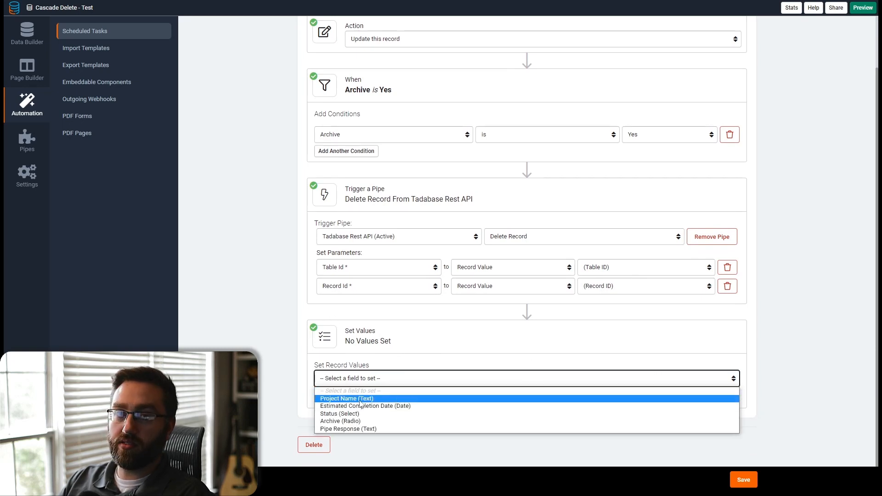
{"action": "left_click", "coordinate": [348, 429]}
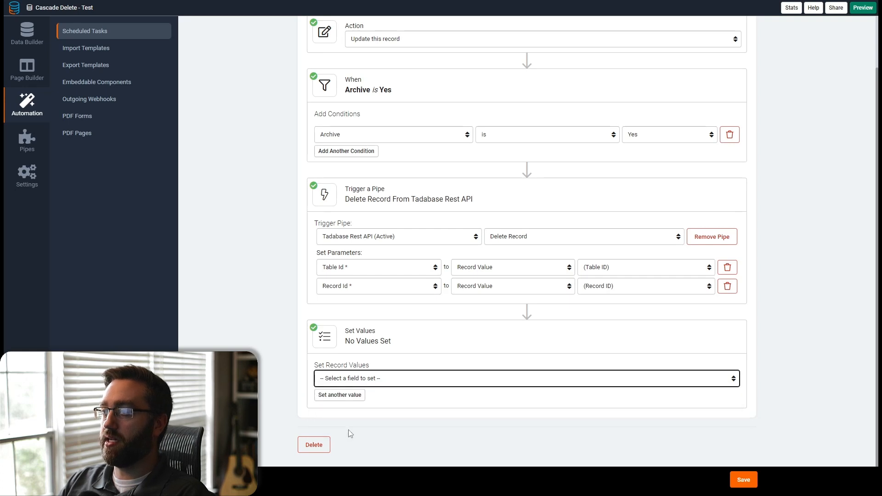
{"action": "left_click", "coordinate": [563, 380]}
{"action": "left_click", "coordinate": [566, 435]}
{"action": "left_click", "coordinate": [657, 380]}
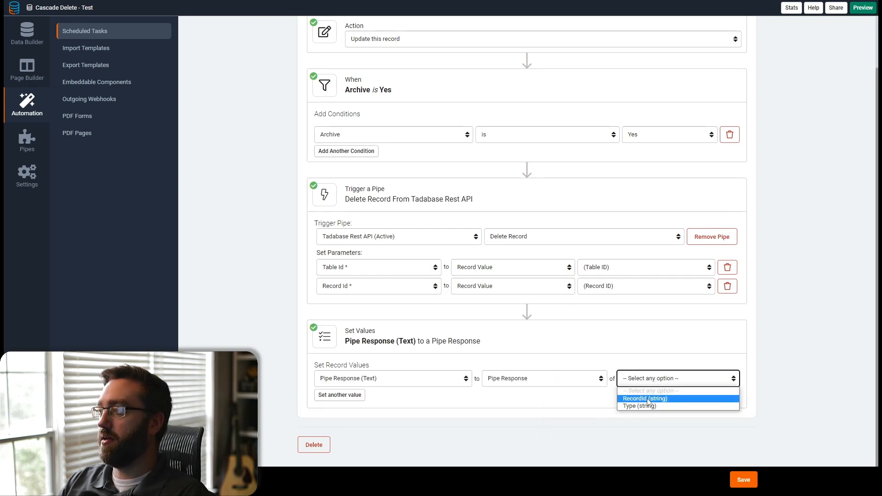
{"action": "left_click", "coordinate": [644, 398]}
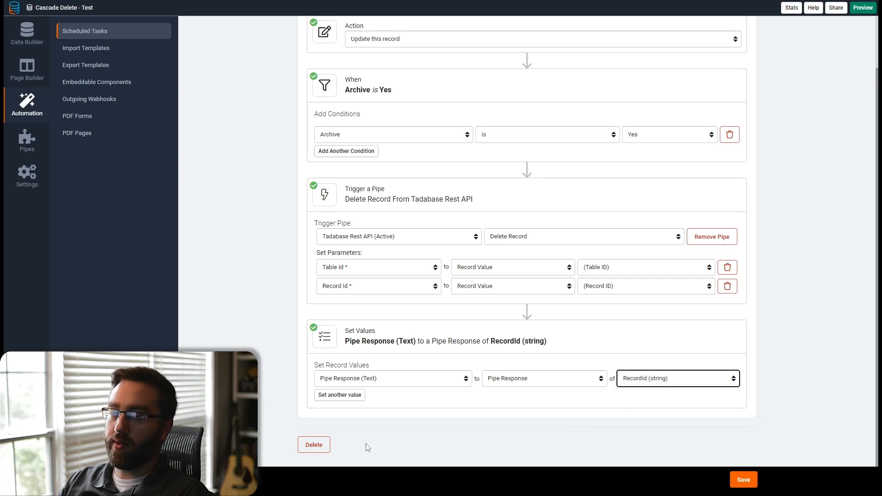
{"action": "scroll", "coordinate": [399, 192], "scroll_direction": "up", "scroll_amount": 2}
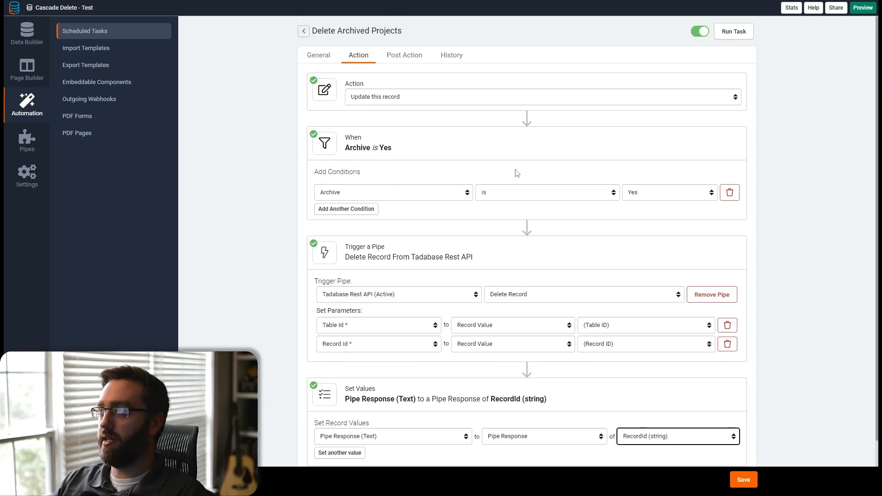
{"action": "left_click", "coordinate": [743, 480]}
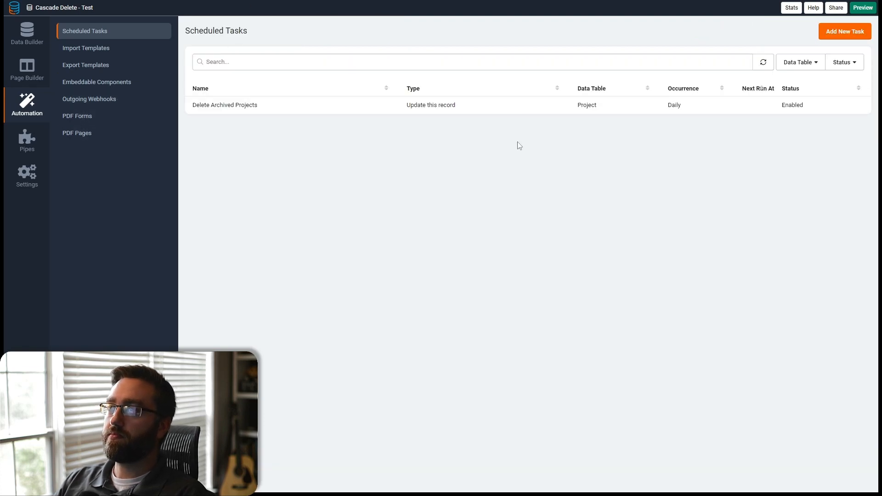
- Create a new scheduled task named Delete Archived Tasks on the Tasks table
{"action": "left_click", "coordinate": [844, 31]}
{"action": "left_click", "coordinate": [346, 86]}
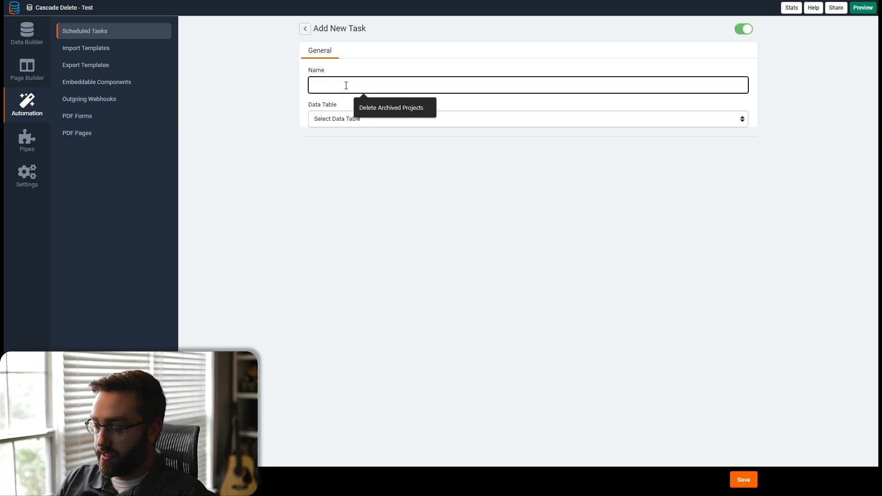
{"action": "type", "text": "Delete Acr"}
{"action": "type", "text": "h"}
{"action": "key", "text": "BackSpace"}
{"action": "key", "text": "BackSpace"}
{"action": "key", "text": "BackSpace"}
{"action": "type", "text": "rchived Tasks"}
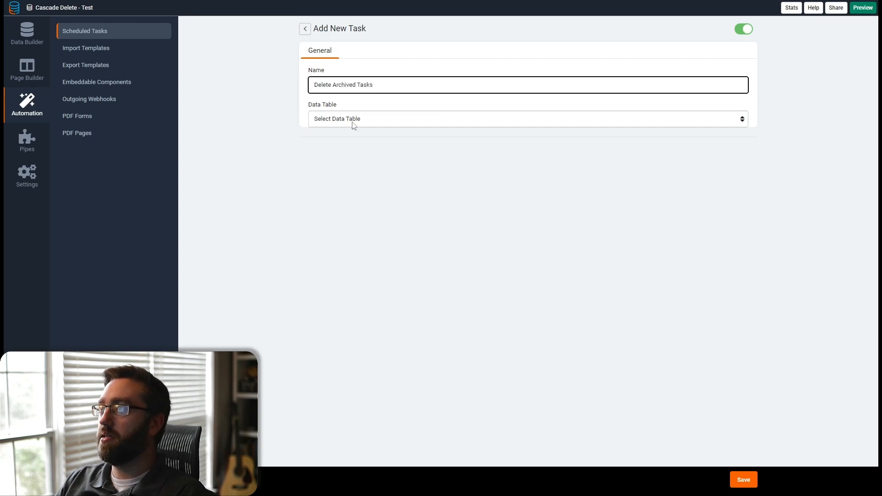
{"action": "left_click", "coordinate": [353, 119]}
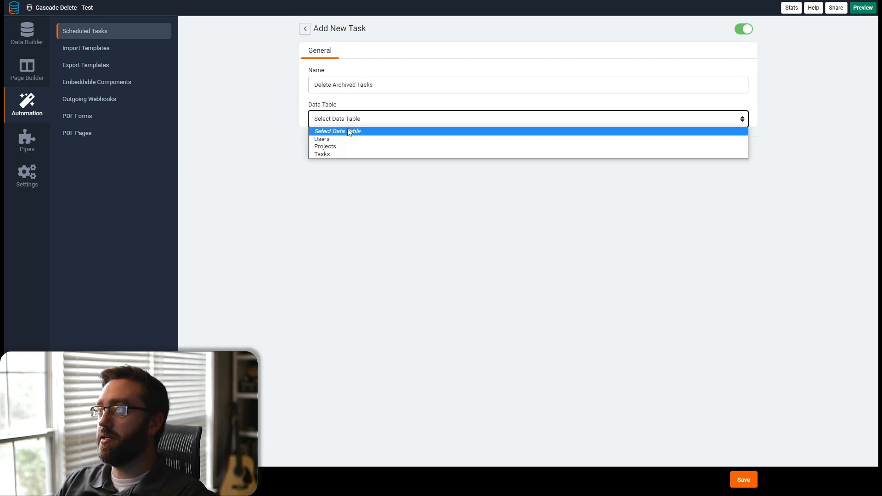
{"action": "left_click", "coordinate": [329, 155]}
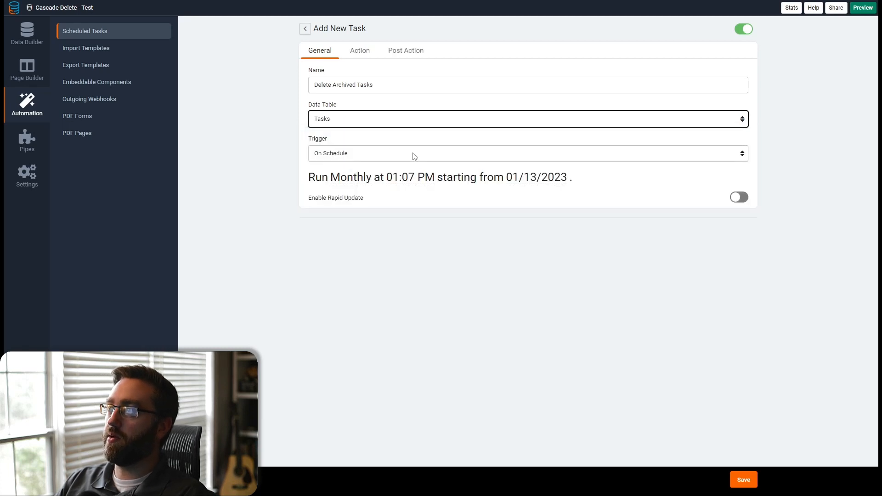
- Schedule the task to run Daily at 12:15 AM
{"action": "left_click", "coordinate": [350, 177]}
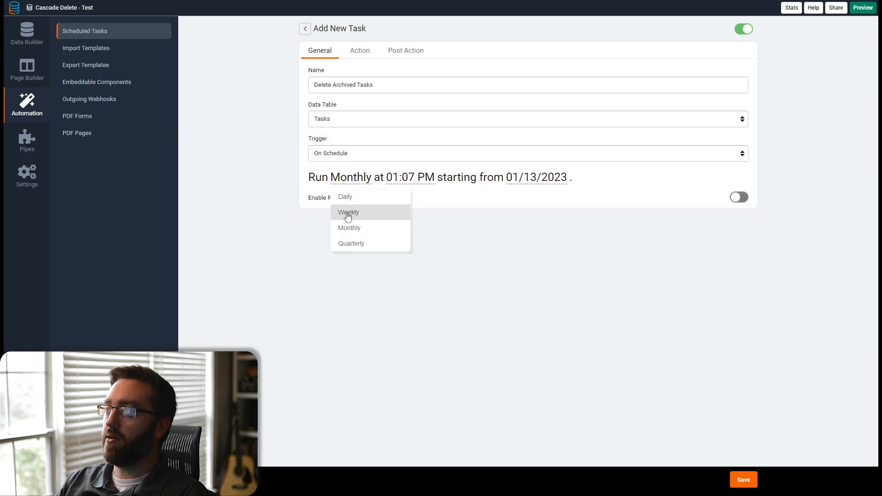
{"action": "left_click", "coordinate": [350, 198]}
{"action": "left_click", "coordinate": [400, 183]}
{"action": "double_click", "coordinate": [386, 209]}
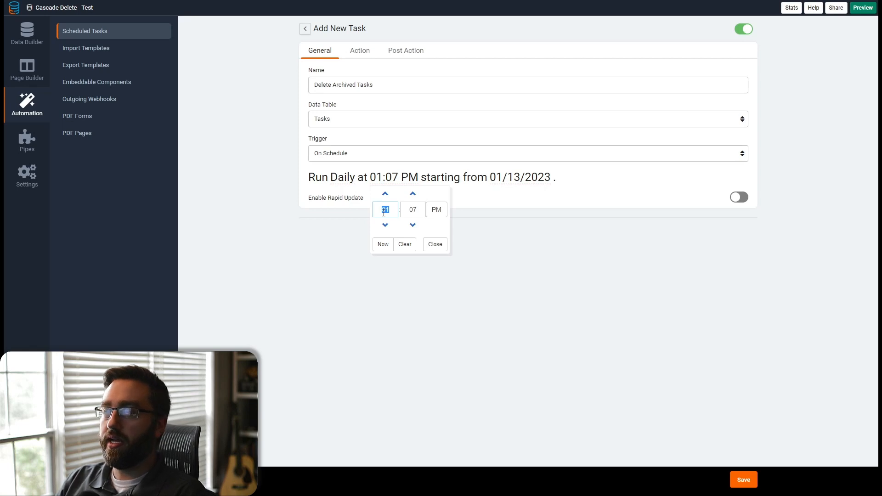
{"action": "type", "text": "12"}
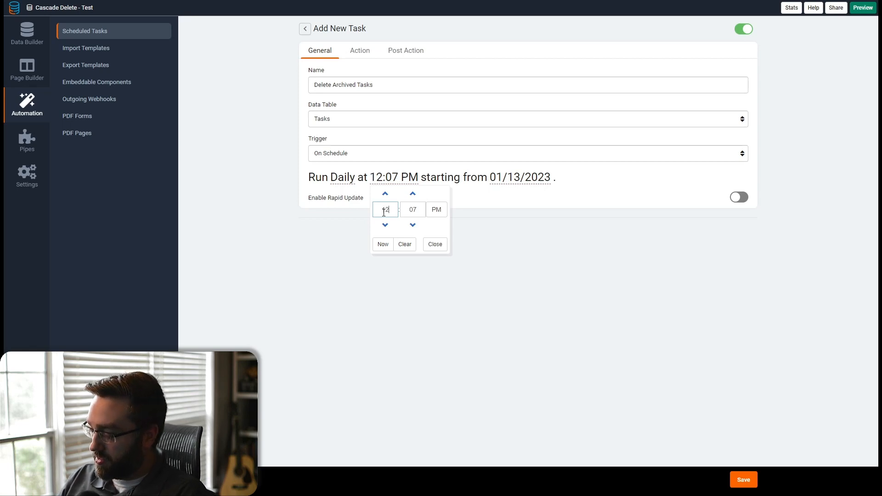
{"action": "key", "text": "Tab"}
{"action": "type", "text": "15"}
{"action": "key", "text": "Tab"}
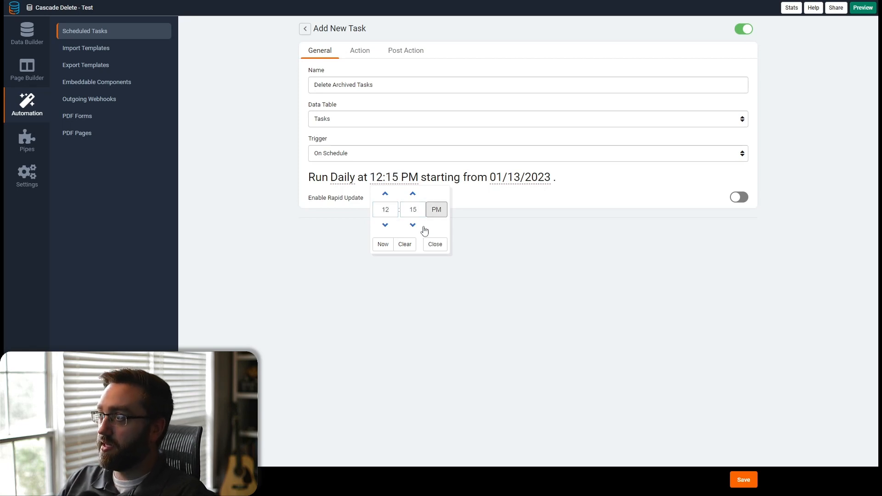
{"action": "left_click", "coordinate": [435, 210]}
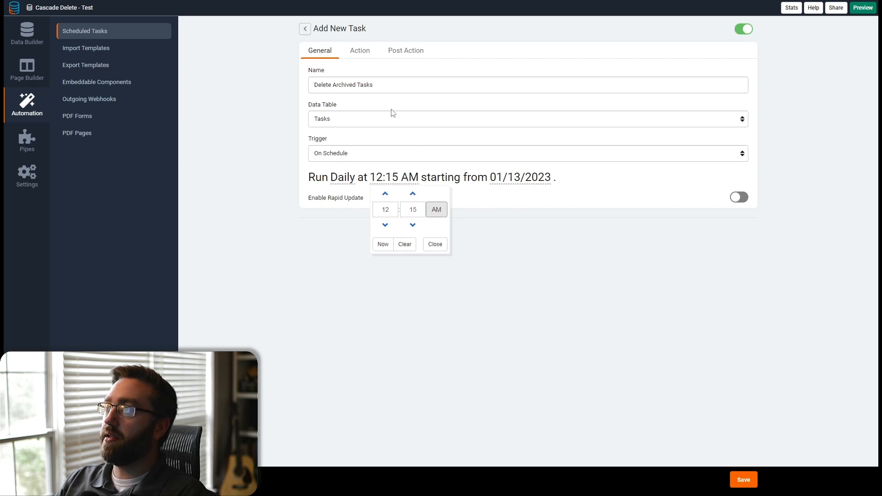
{"action": "left_click", "coordinate": [369, 104]}
- Add an action condition that Archive is Yes
{"action": "left_click", "coordinate": [362, 54]}
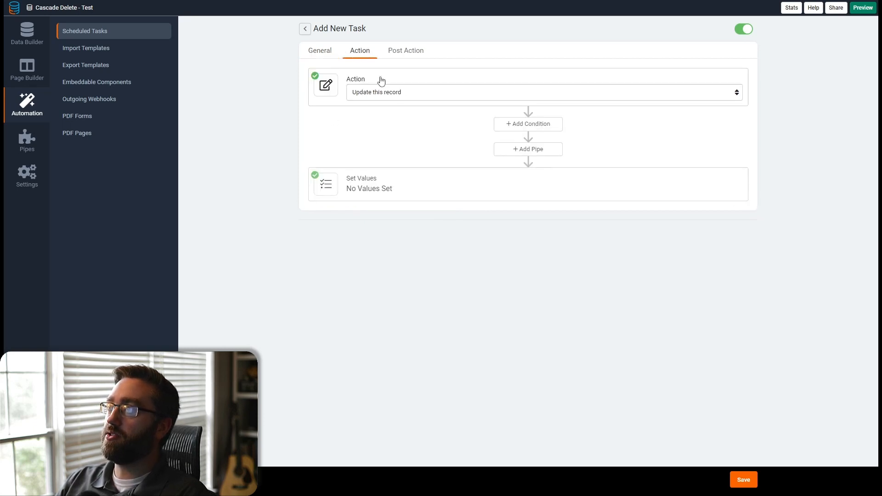
{"action": "left_click", "coordinate": [513, 125]}
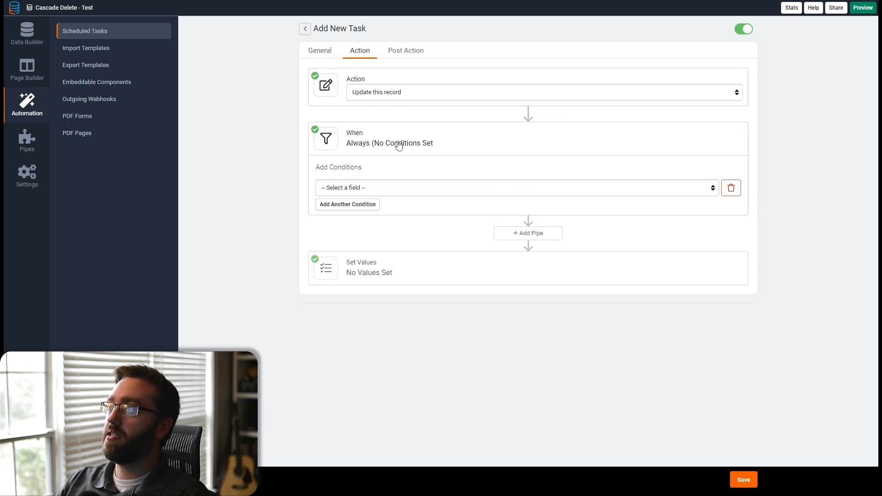
{"action": "left_click", "coordinate": [346, 188]}
{"action": "left_click", "coordinate": [348, 228]}
{"action": "left_click", "coordinate": [590, 192]}
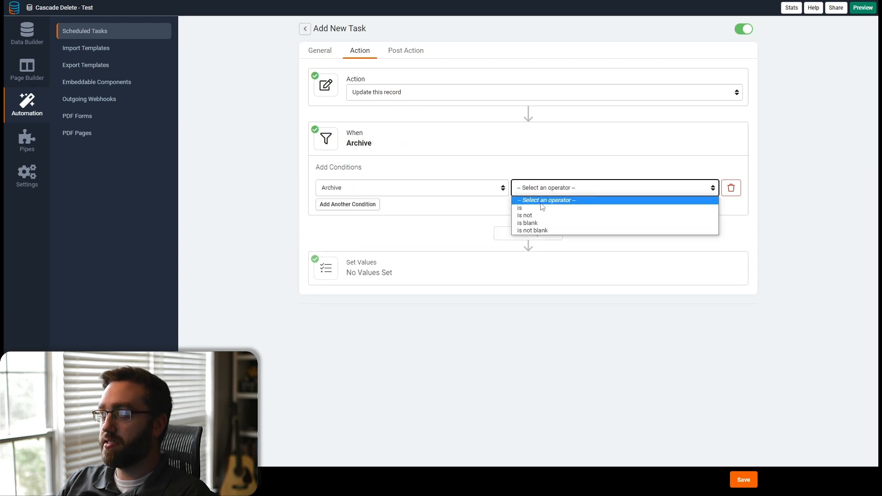
{"action": "left_click", "coordinate": [549, 208]}
{"action": "left_click", "coordinate": [642, 190]}
{"action": "left_click", "coordinate": [624, 208]}
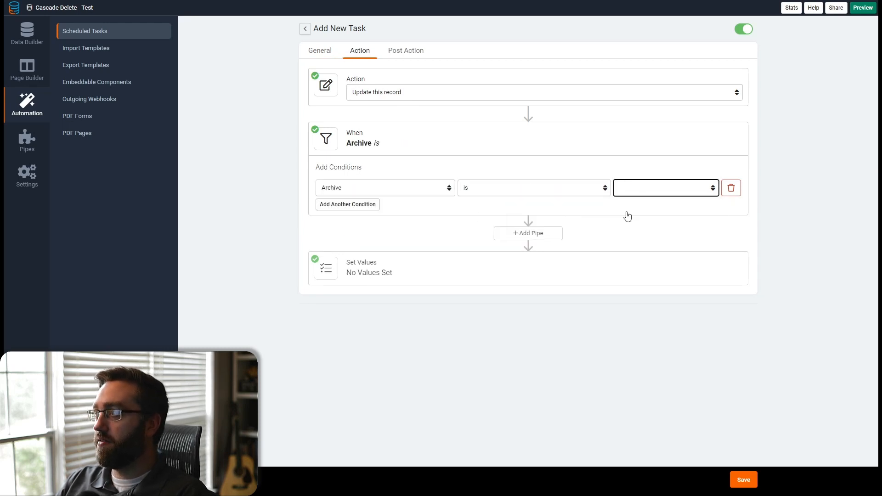
- Add a Tadabase Rest API pipe using its Delete Record method
{"action": "left_click", "coordinate": [529, 233]}
{"action": "left_click", "coordinate": [340, 290]}
{"action": "left_click", "coordinate": [341, 310]}
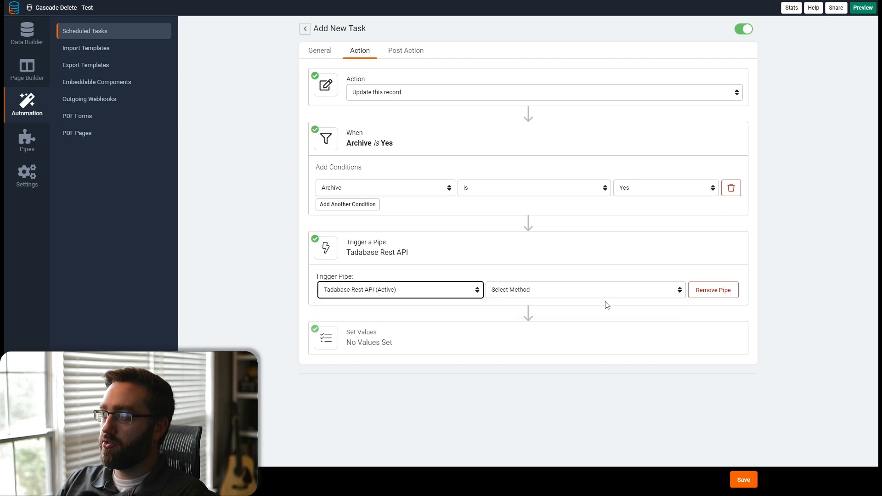
{"action": "left_click", "coordinate": [611, 289]}
{"action": "left_click", "coordinate": [505, 440]}
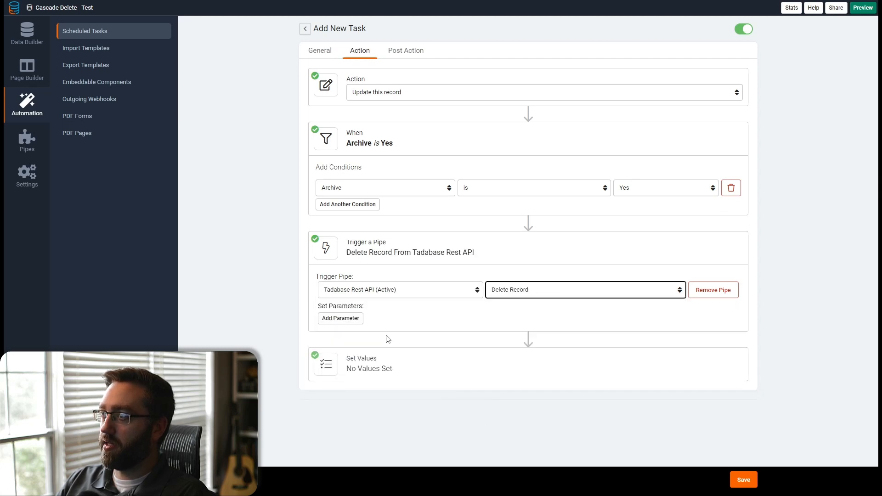
- Add pipe parameters mapping Table Id to the record's Table ID and Record Id to the record's Record ID
{"action": "left_click", "coordinate": [353, 322]}
{"action": "left_click", "coordinate": [353, 338]}
{"action": "left_click", "coordinate": [370, 322]}
{"action": "left_click", "coordinate": [339, 340]}
{"action": "left_click", "coordinate": [587, 321]}
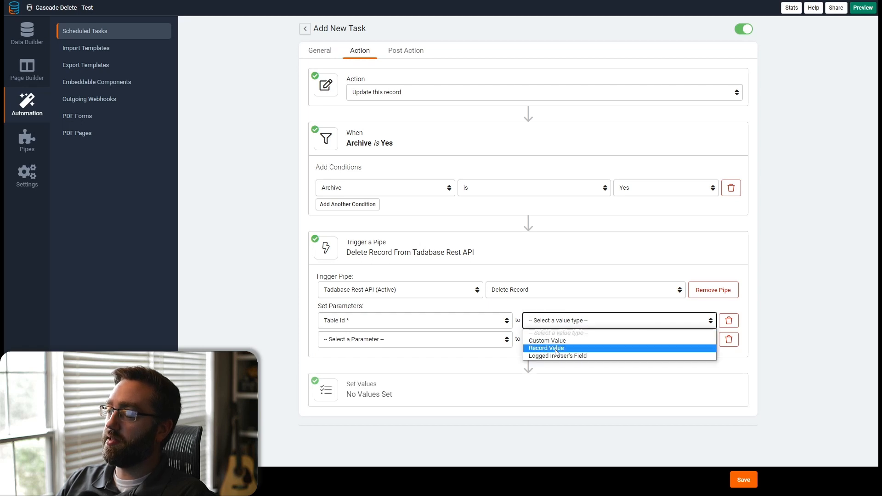
{"action": "left_click", "coordinate": [557, 349]}
{"action": "left_click", "coordinate": [642, 327]}
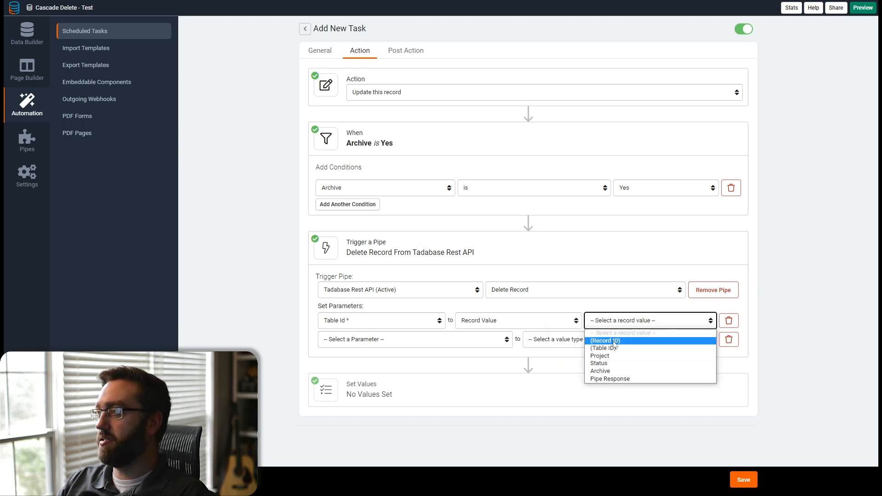
{"action": "left_click", "coordinate": [613, 348]}
{"action": "left_click", "coordinate": [356, 344]}
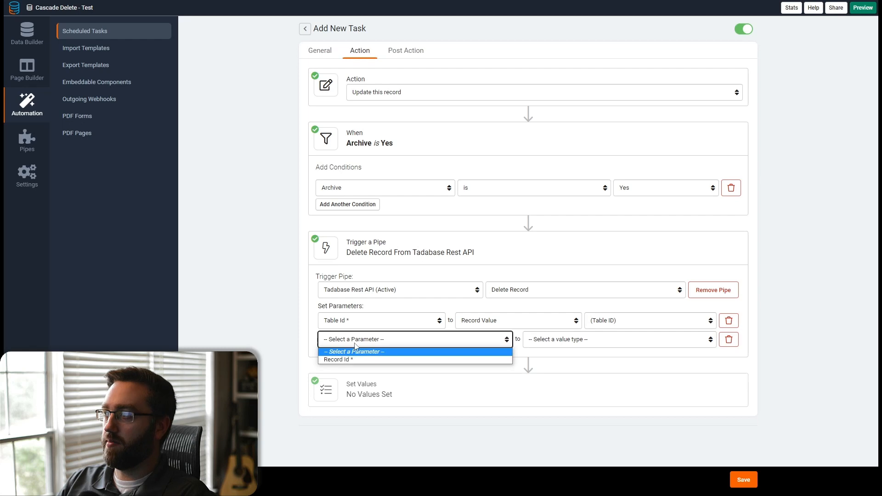
{"action": "left_click", "coordinate": [359, 358]}
{"action": "left_click", "coordinate": [527, 343]}
{"action": "left_click", "coordinate": [568, 360]}
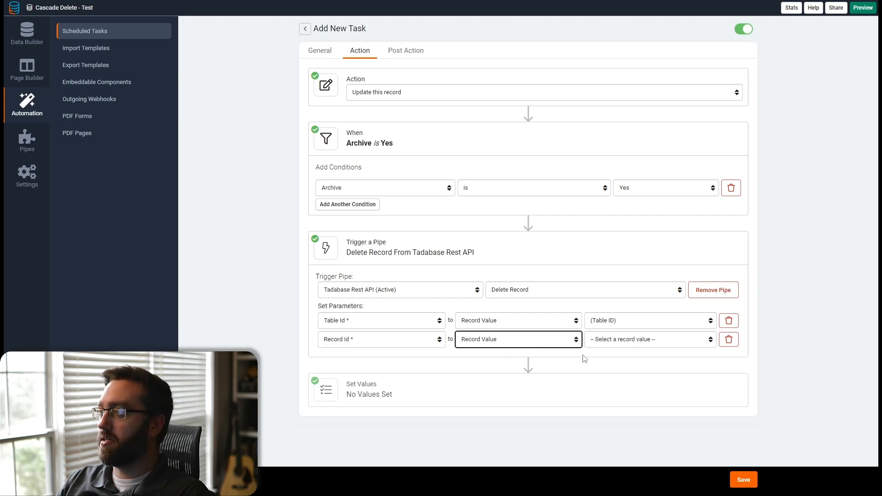
{"action": "left_click", "coordinate": [618, 344]}
{"action": "left_click", "coordinate": [605, 359]}
- Set the record value Pipe Response (Text) to the Pipe Response of RecordId (string), then save the scheduled task
{"action": "left_click", "coordinate": [367, 394]}
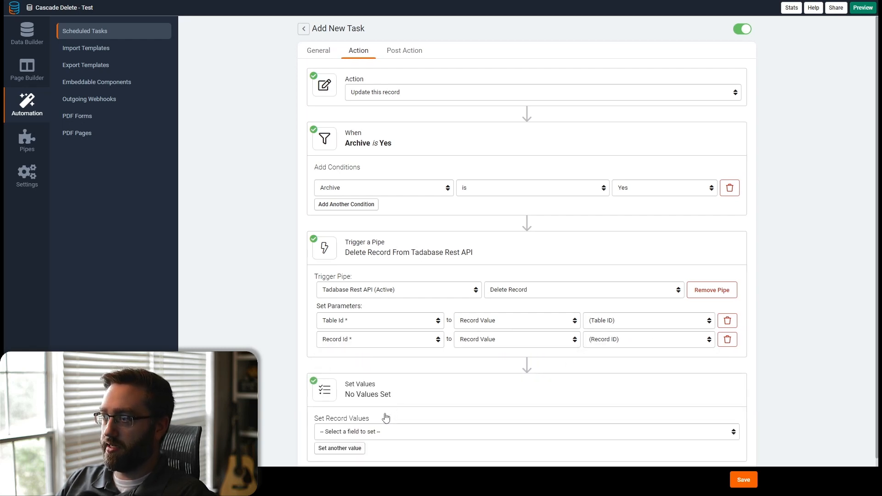
{"action": "left_click", "coordinate": [361, 436]}
{"action": "left_click", "coordinate": [348, 418]}
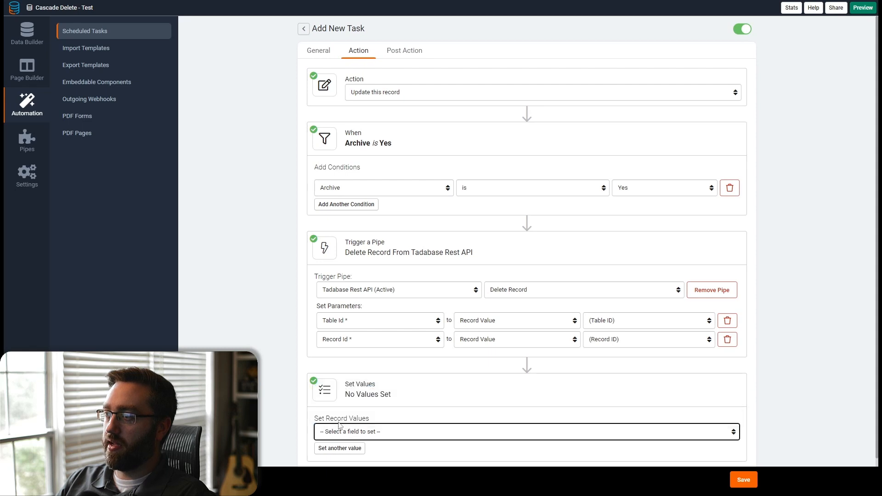
{"action": "left_click", "coordinate": [583, 434]}
{"action": "left_click", "coordinate": [556, 418]}
{"action": "left_click", "coordinate": [632, 432]}
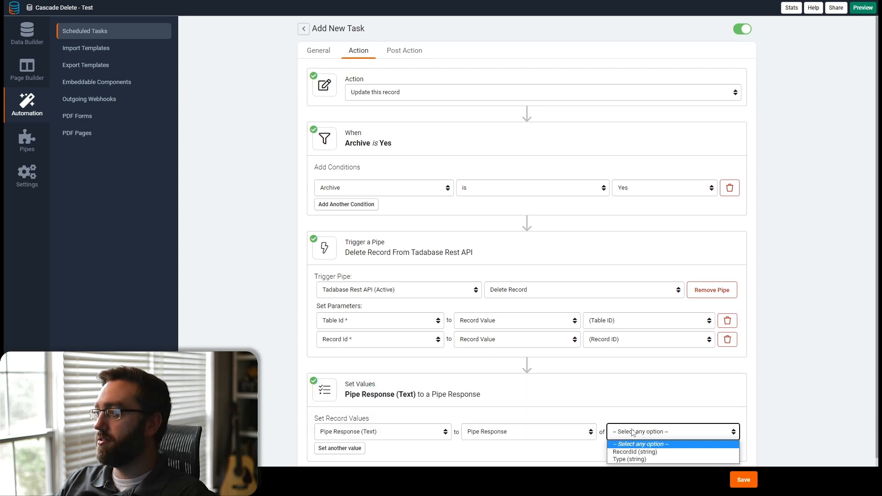
{"action": "left_click", "coordinate": [633, 449]}
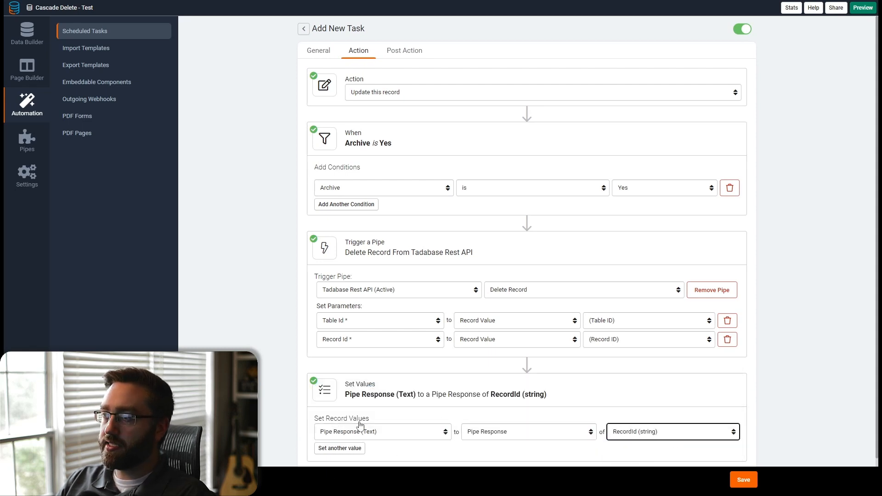
{"action": "scroll", "coordinate": [372, 413], "scroll_direction": "down", "scroll_amount": 1}
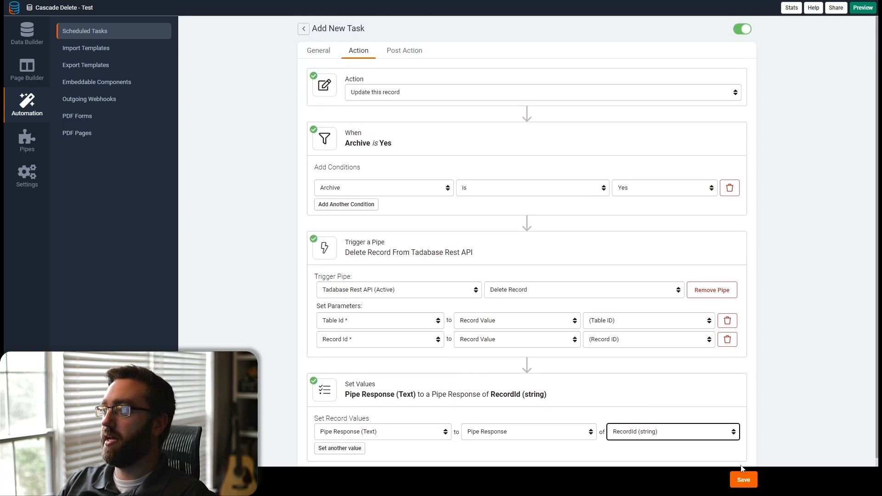
{"action": "left_click", "coordinate": [744, 479]}
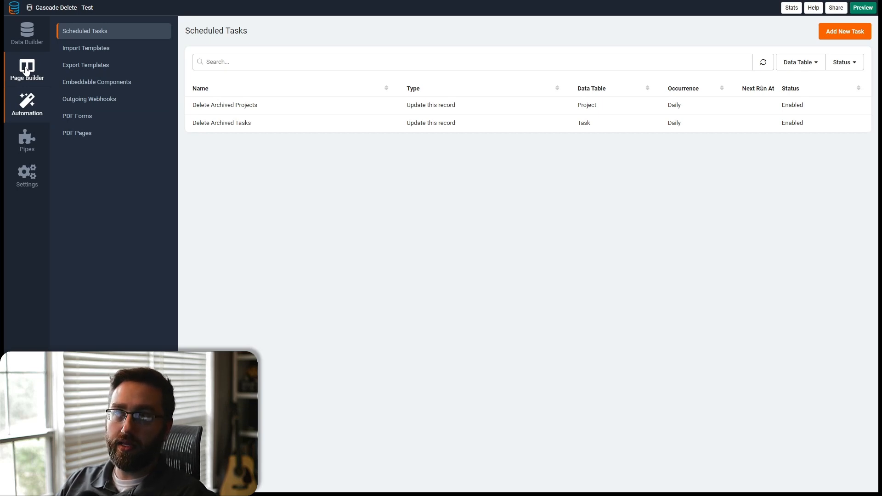
- Review the Archive values of the records in the Projects and Tasks tables
{"action": "left_click", "coordinate": [27, 45]}
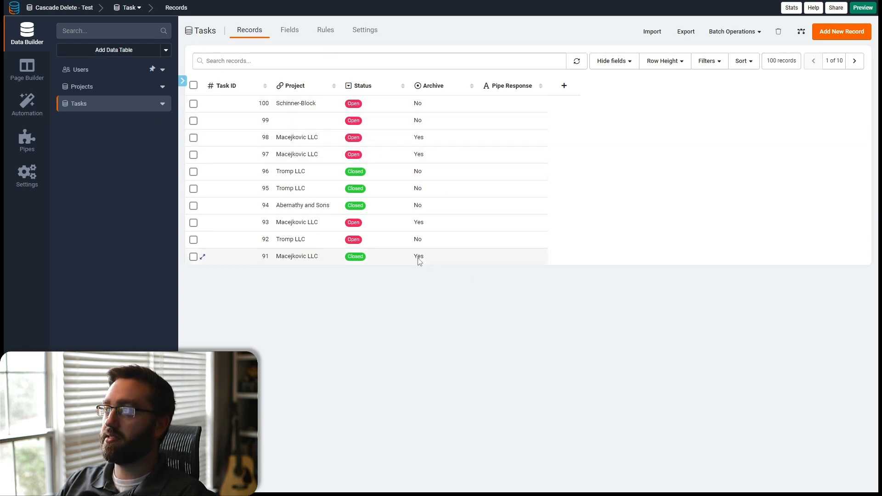
{"action": "left_click", "coordinate": [106, 87]}
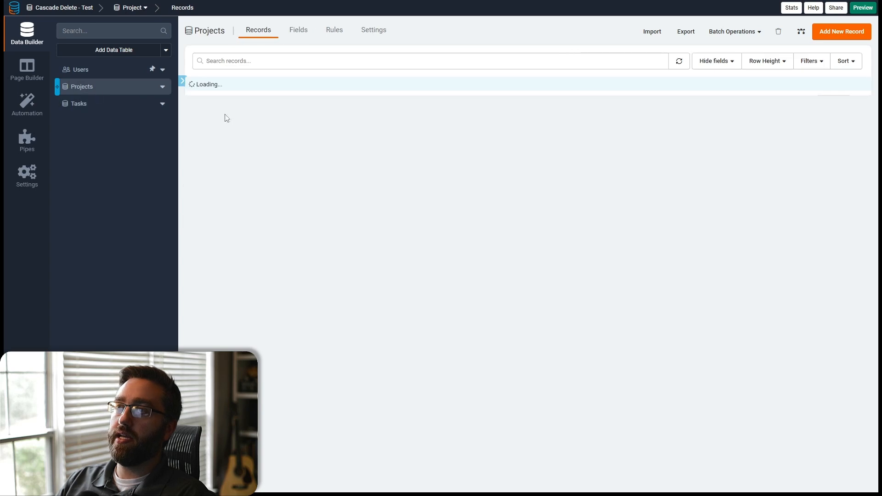
{"action": "double_click", "coordinate": [557, 155]}
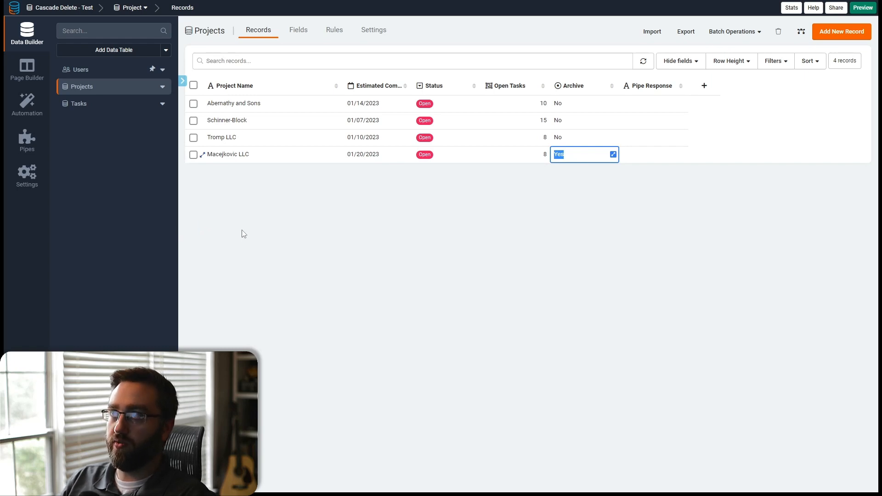
{"action": "left_click", "coordinate": [381, 221]}
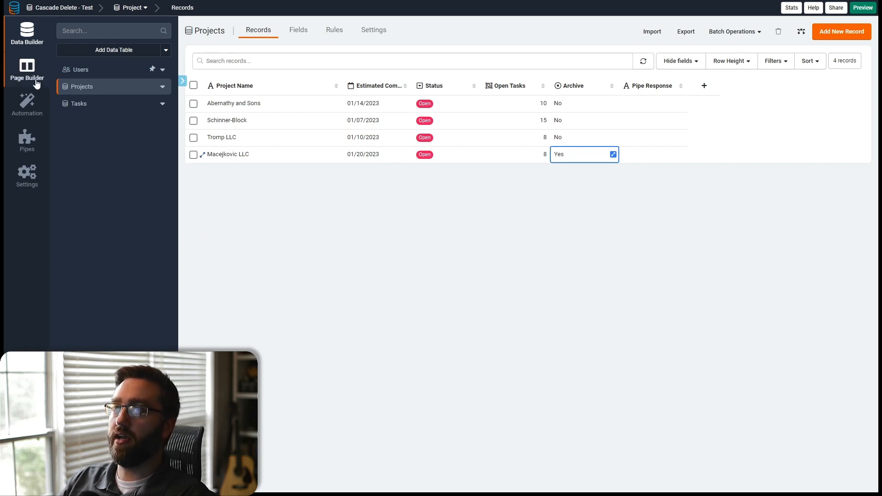
{"action": "left_click", "coordinate": [94, 105]}
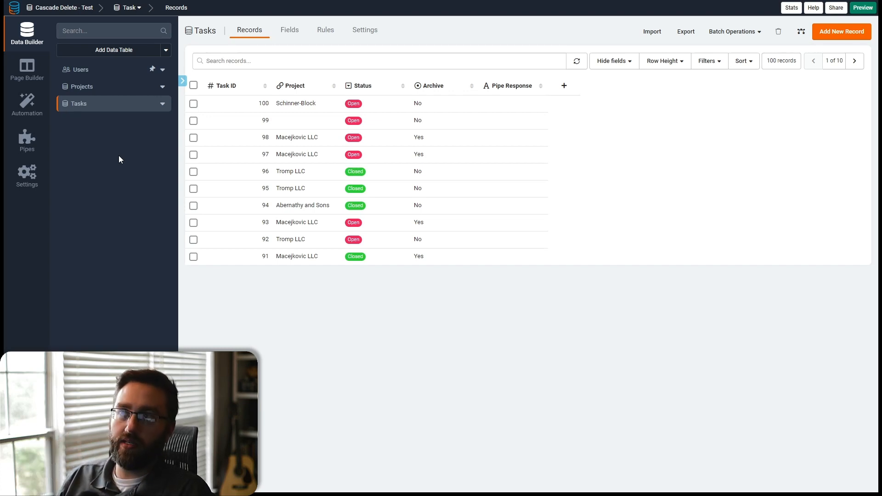
- Create a new data table named Notes
{"action": "left_click", "coordinate": [74, 53]}
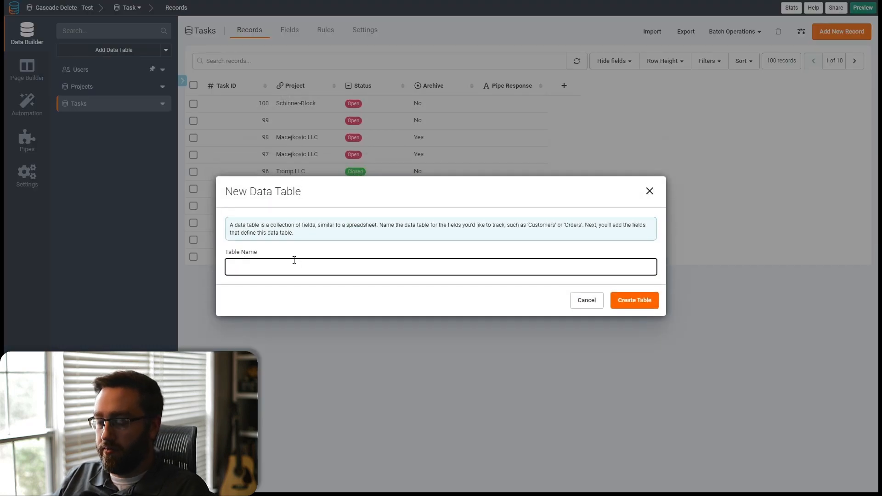
{"action": "type", "text": "Notes"}
{"action": "left_click", "coordinate": [645, 320]}
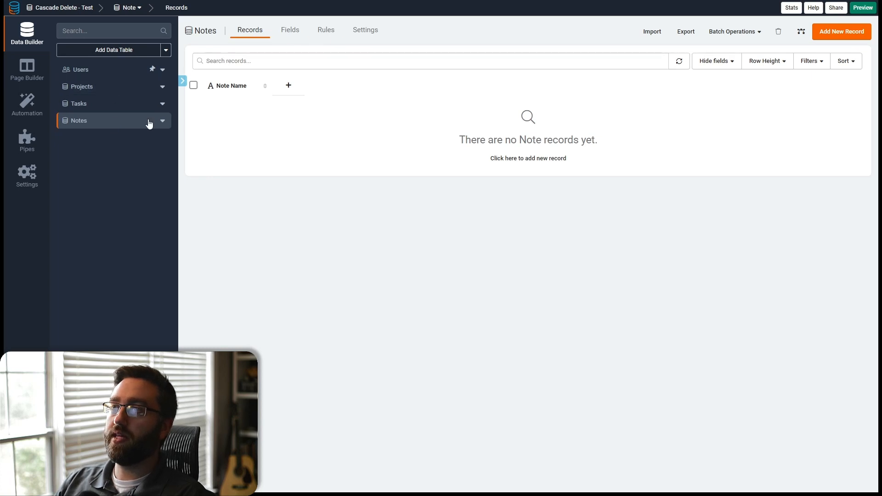
- Add a connection field to Notes linking each note to one Task
{"action": "left_click", "coordinate": [290, 31]}
{"action": "mouse_move", "coordinate": [561, 50]}
{"action": "left_click", "coordinate": [587, 53]}
{"action": "left_click", "coordinate": [399, 69]}
{"action": "left_click", "coordinate": [342, 103]}
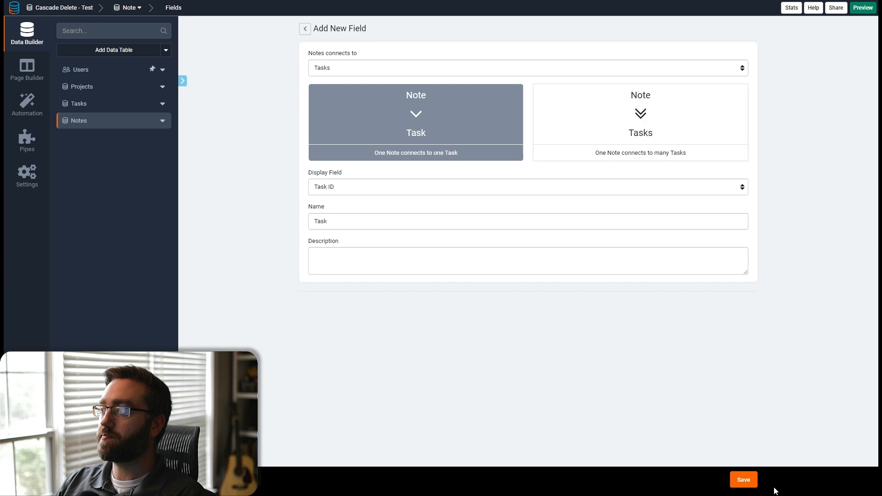
{"action": "left_click", "coordinate": [743, 479]}
- Inspect which connected data tables the Project Form's record rules on the Project Details page can update
{"action": "left_click", "coordinate": [35, 82]}
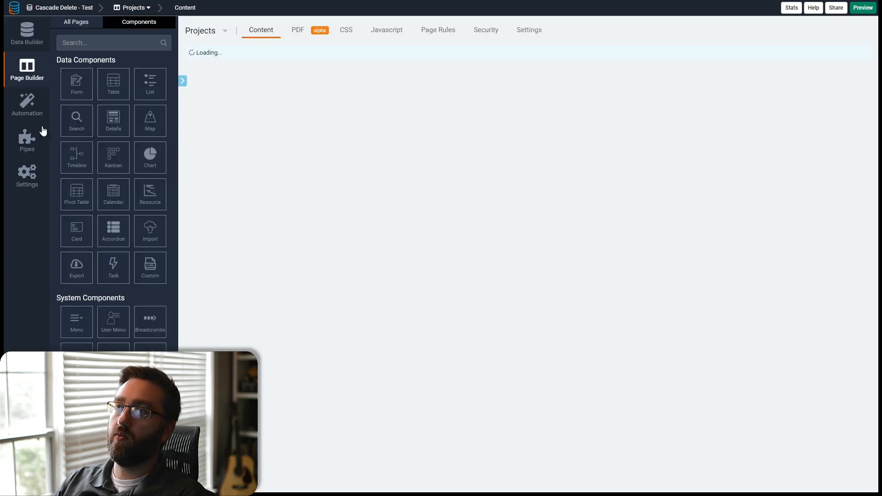
{"action": "left_click", "coordinate": [270, 185]}
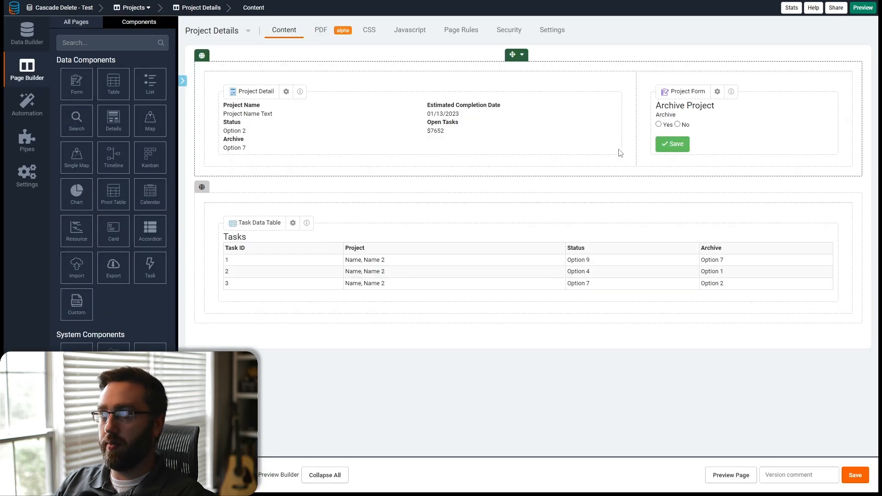
{"action": "left_click", "coordinate": [705, 134]}
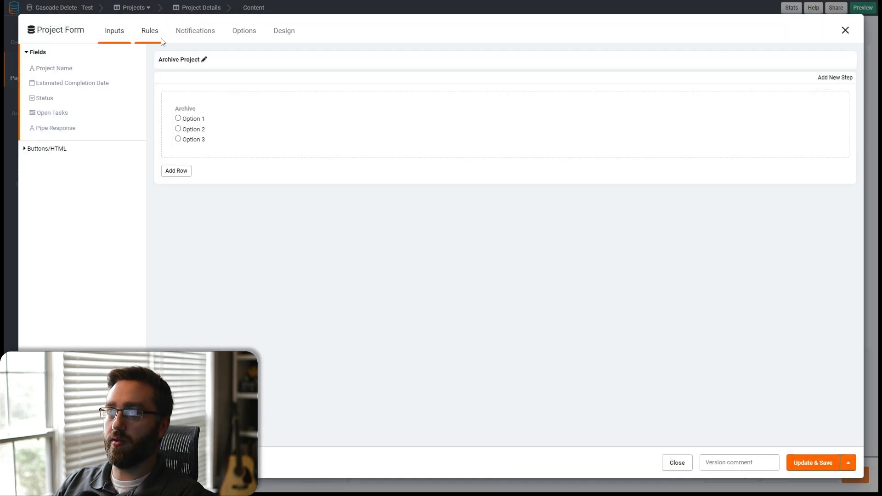
{"action": "left_click", "coordinate": [156, 36]}
{"action": "left_click", "coordinate": [70, 107]}
{"action": "scroll", "coordinate": [403, 331], "scroll_direction": "down", "scroll_amount": 1}
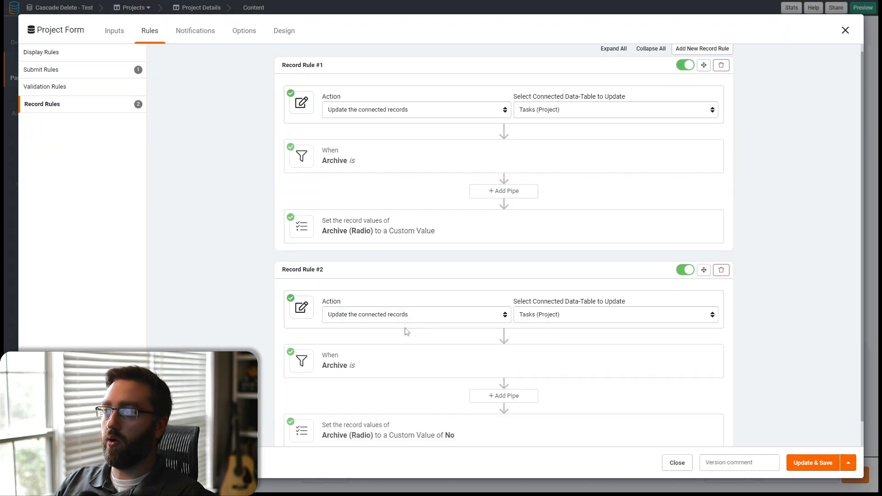
{"action": "left_click", "coordinate": [541, 289]}
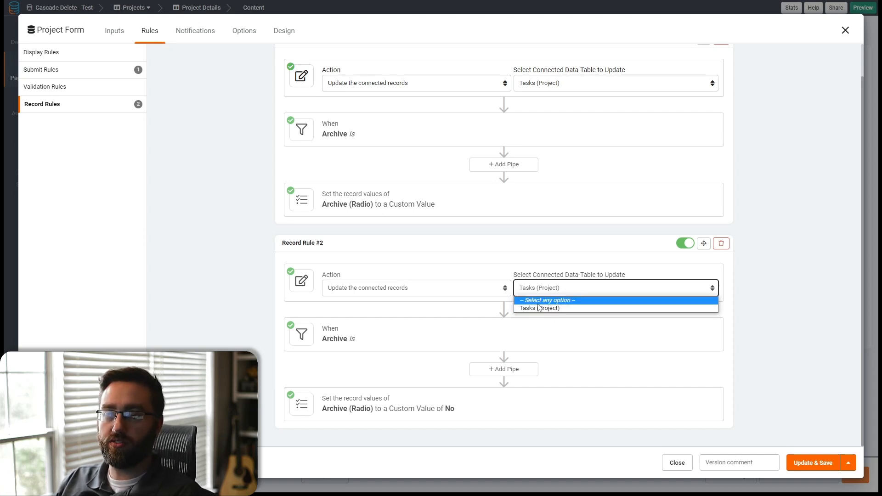
{"action": "left_click", "coordinate": [845, 31]}
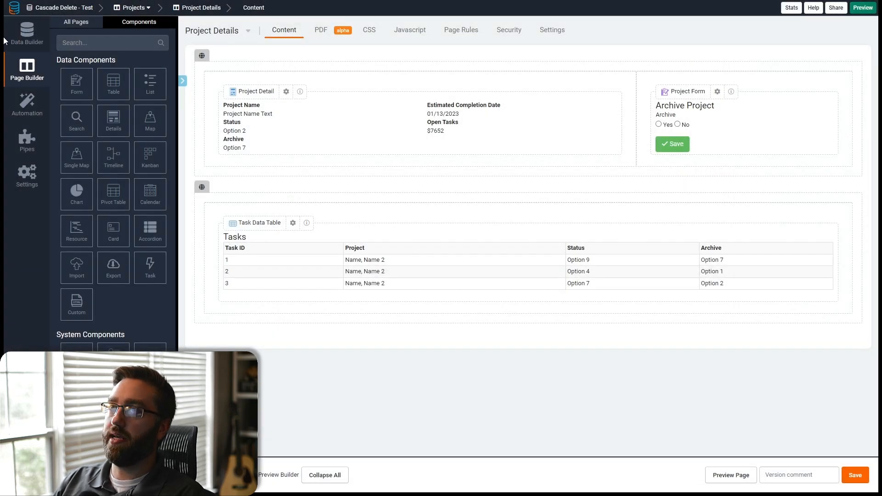
- Add a connection field to Notes linking each note to Projects
{"action": "left_click", "coordinate": [25, 35]}
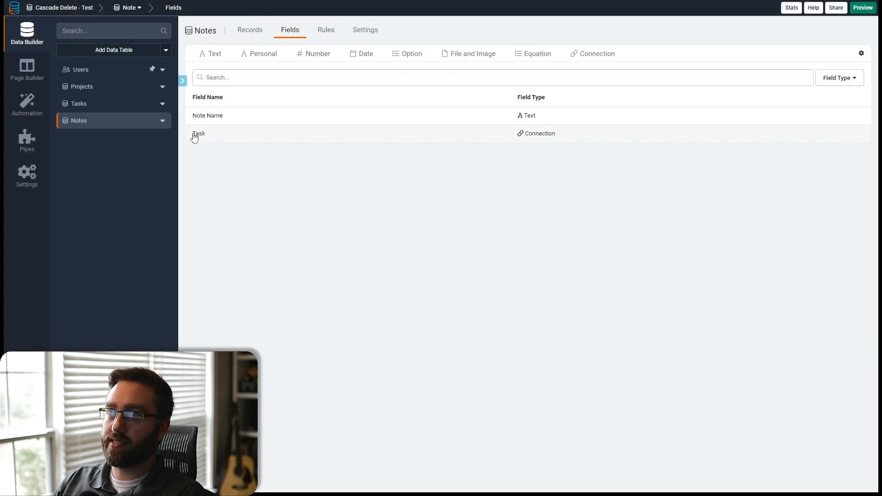
{"action": "left_click", "coordinate": [576, 53]}
{"action": "left_click", "coordinate": [348, 69]}
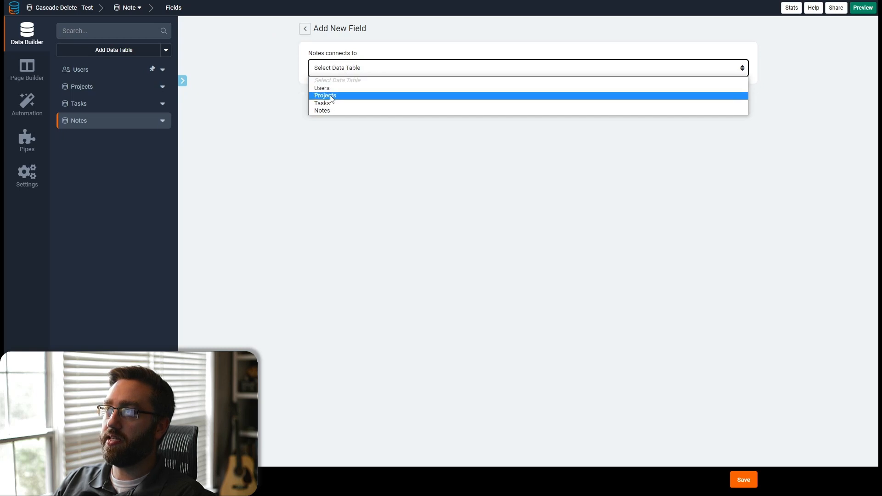
{"action": "left_click", "coordinate": [331, 96]}
{"action": "left_click", "coordinate": [740, 479]}
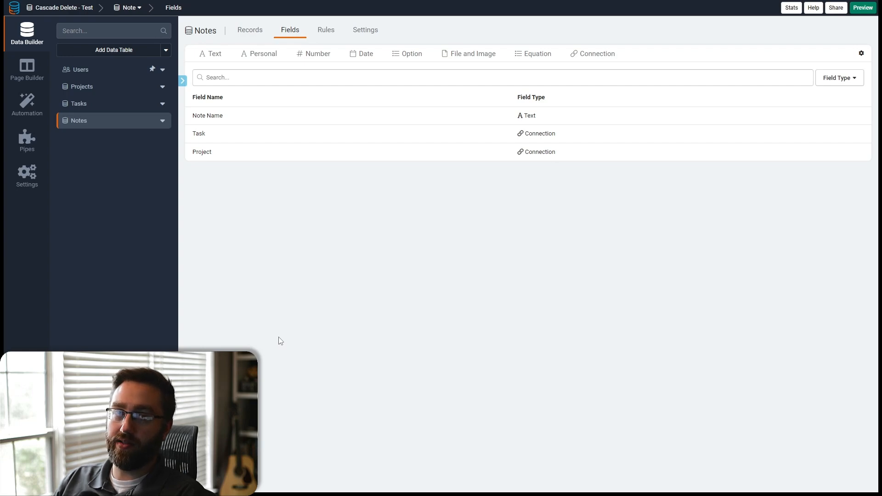
- Check the connected data tables available to the Project Form's record rules, then return to Scheduled Tasks
{"action": "left_click", "coordinate": [20, 82]}
{"action": "left_click", "coordinate": [248, 184]}
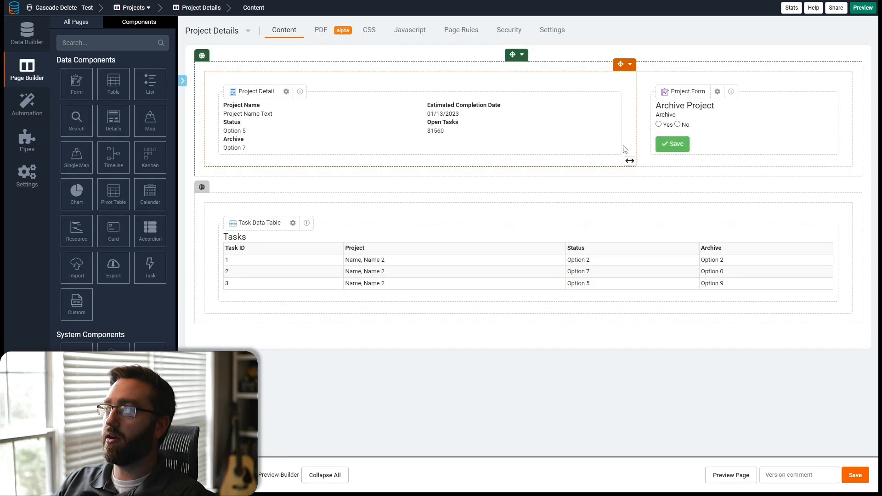
{"action": "left_click", "coordinate": [716, 127]}
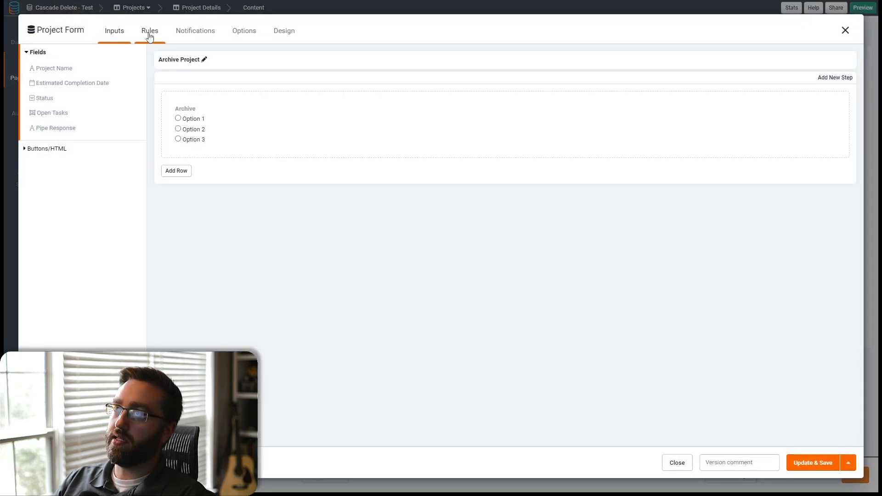
{"action": "left_click", "coordinate": [149, 32]}
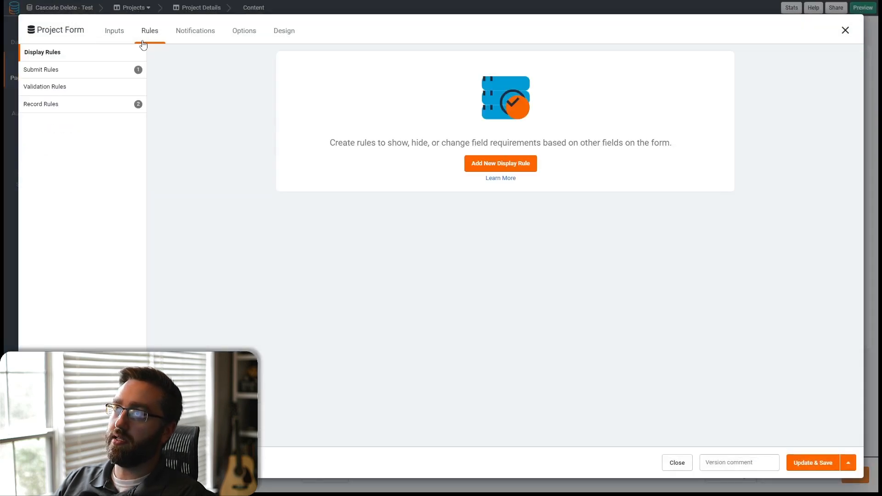
{"action": "left_click", "coordinate": [59, 105]}
{"action": "scroll", "coordinate": [467, 341], "scroll_direction": "down", "scroll_amount": 1}
{"action": "left_click", "coordinate": [556, 288]}
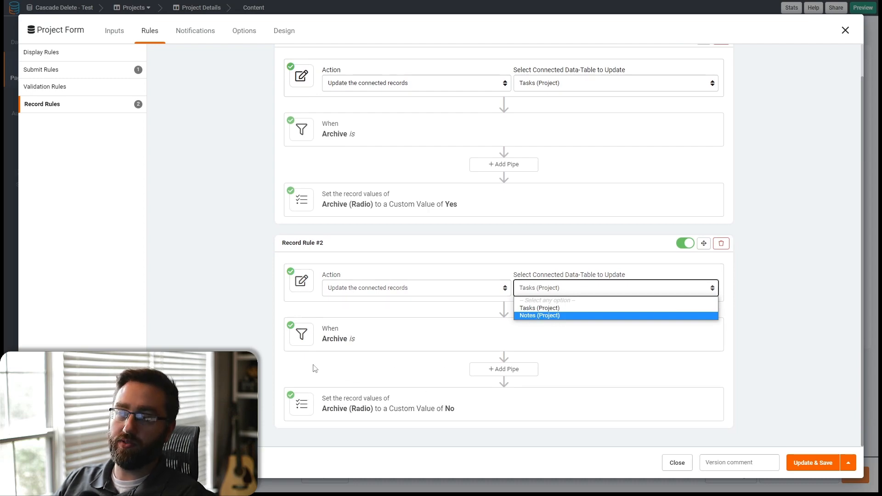
{"action": "left_click", "coordinate": [296, 351]}
{"action": "left_click", "coordinate": [845, 30]}
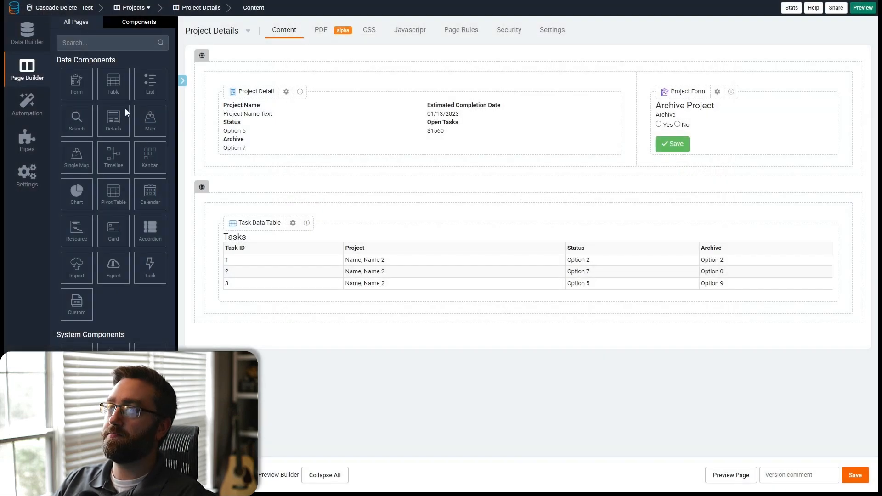
{"action": "left_click", "coordinate": [26, 113]}
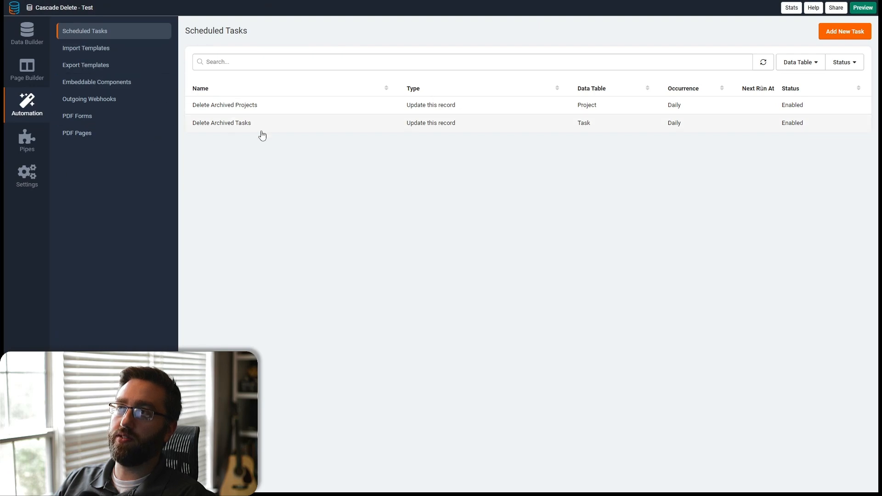